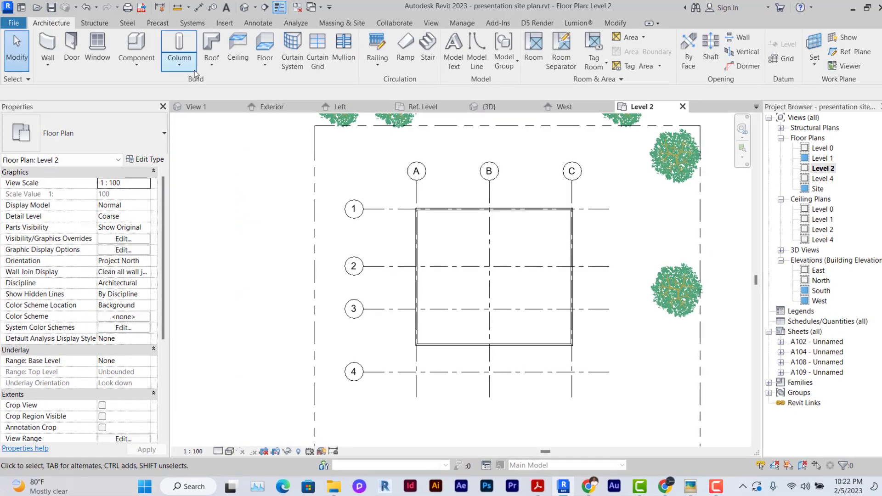
Start a roof by footprint on Level 2 with a rectangular boundary, a 600 mm sketch offset and a 600 mm base offset
click(137, 63)
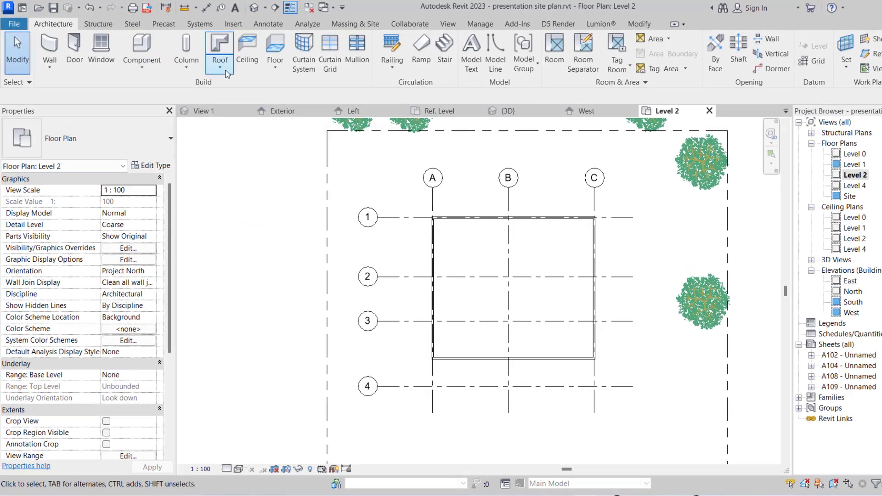
click(212, 59)
click(247, 92)
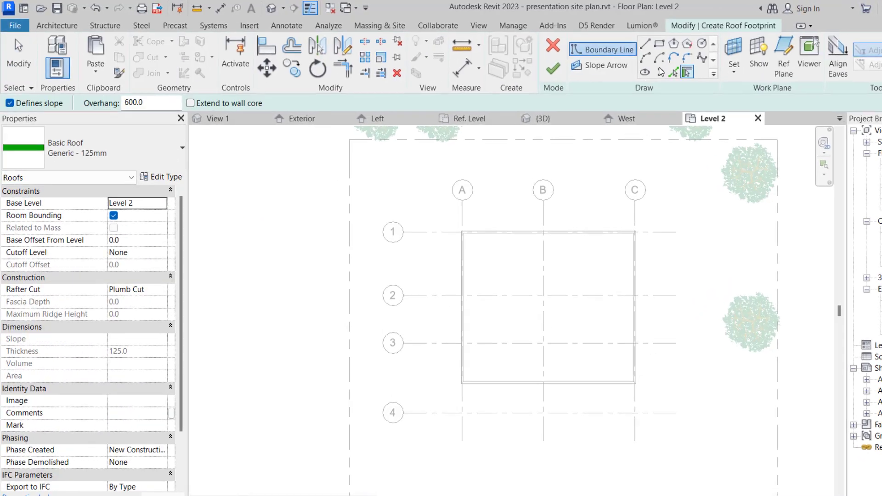
click(673, 45)
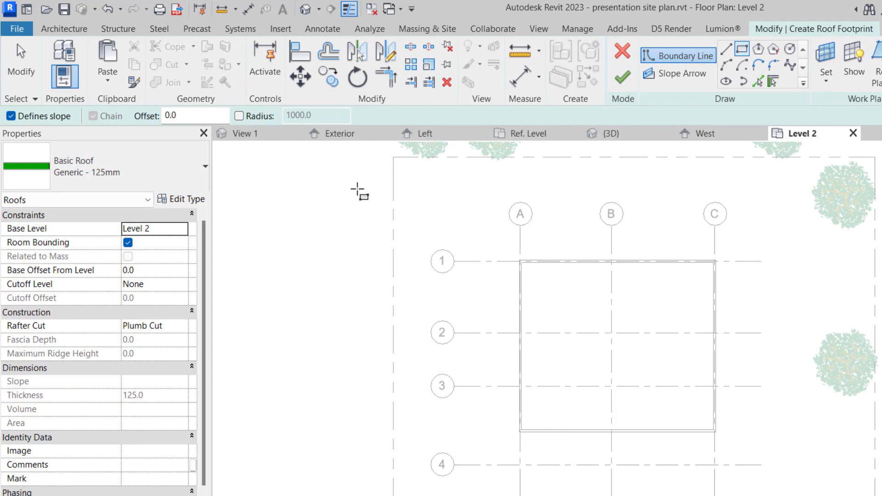
double_click(187, 119)
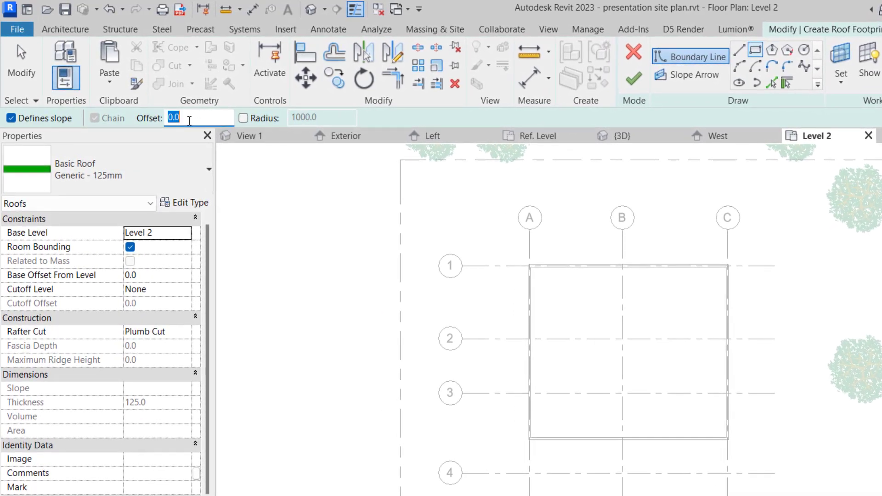
click(154, 273)
text(6)
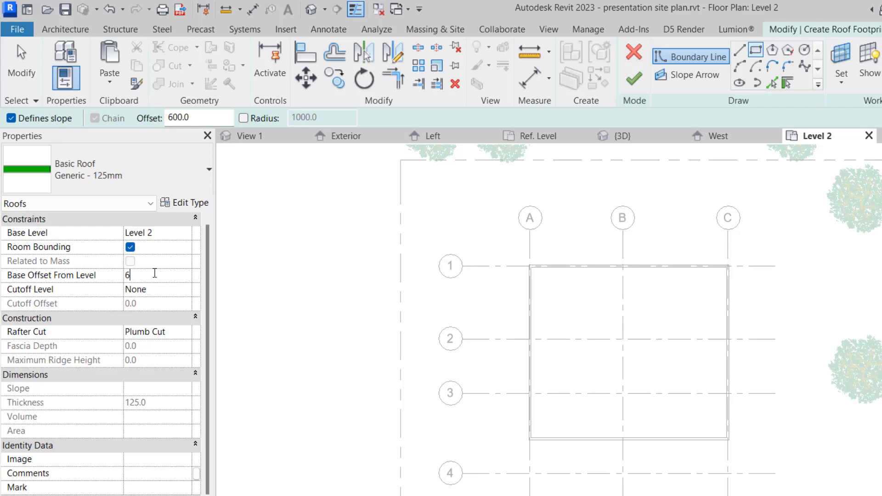
text(00)
Draw the roof boundary between opposite outer wall corners, finish the footprint and attach the highlighted walls to the roof
scroll(530, 266, up, 5)
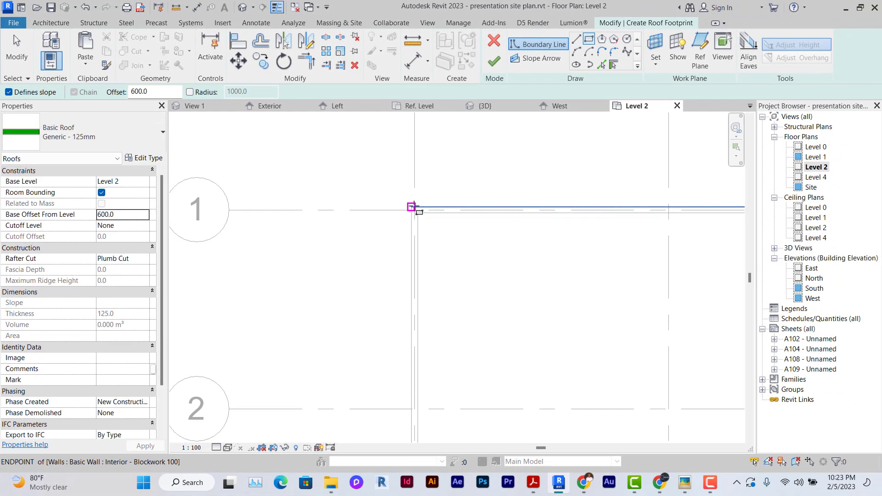
click(428, 216)
scroll(428, 193, down, 3)
middle_drag(614, 356, 566, 239)
scroll(663, 358, up, 1)
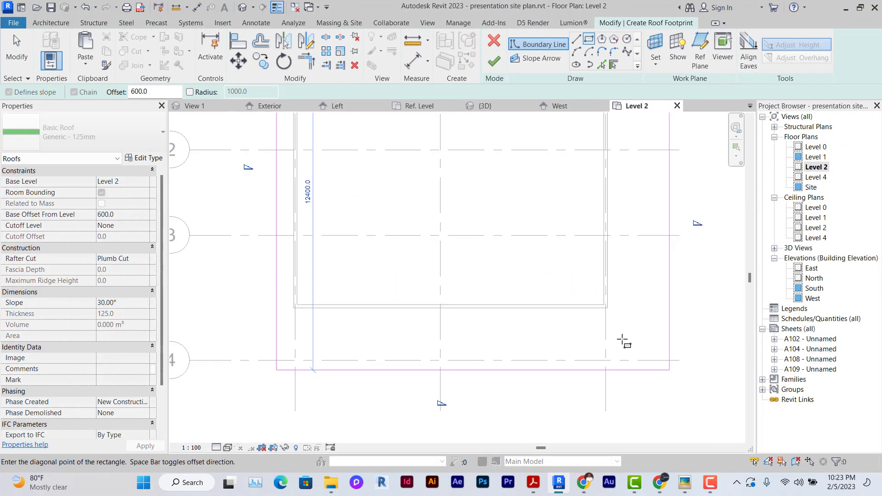
scroll(623, 341, up, 1)
click(600, 301)
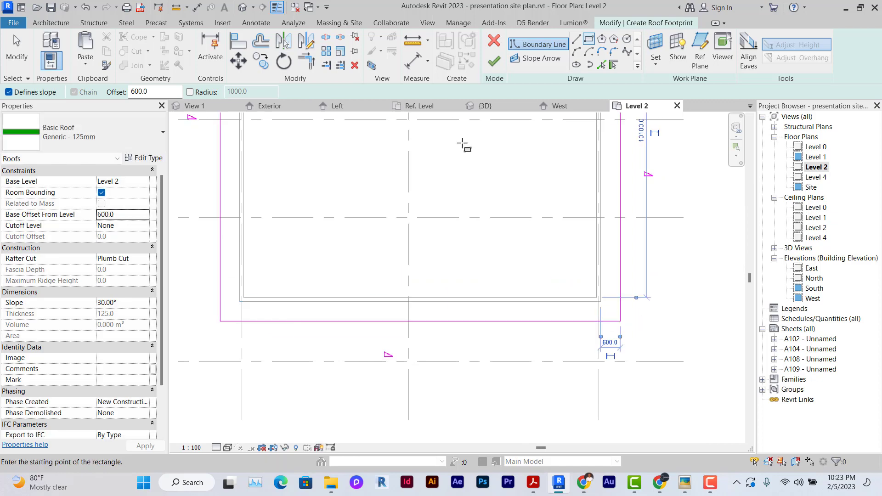
click(496, 67)
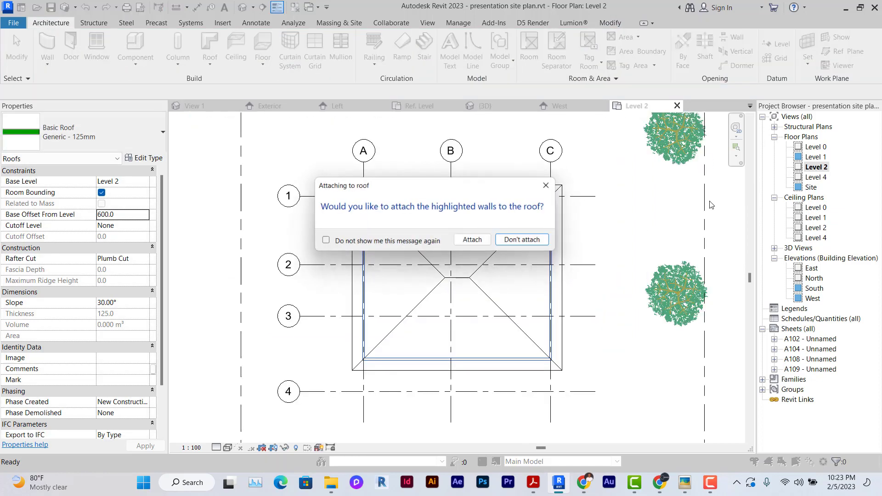
click(465, 245)
In the South elevation, copy the roof 620 mm straight up from its lower eave corner
double_click(808, 288)
click(532, 274)
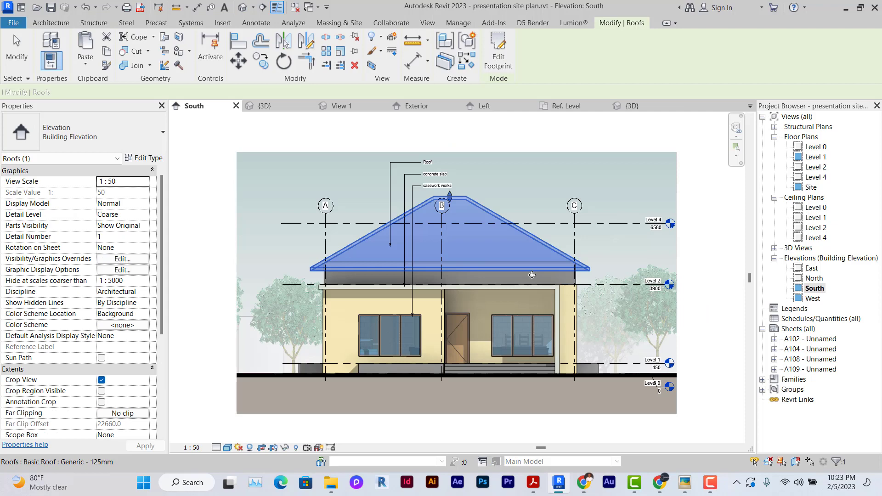
key(Escape)
scroll(440, 269, up, 3)
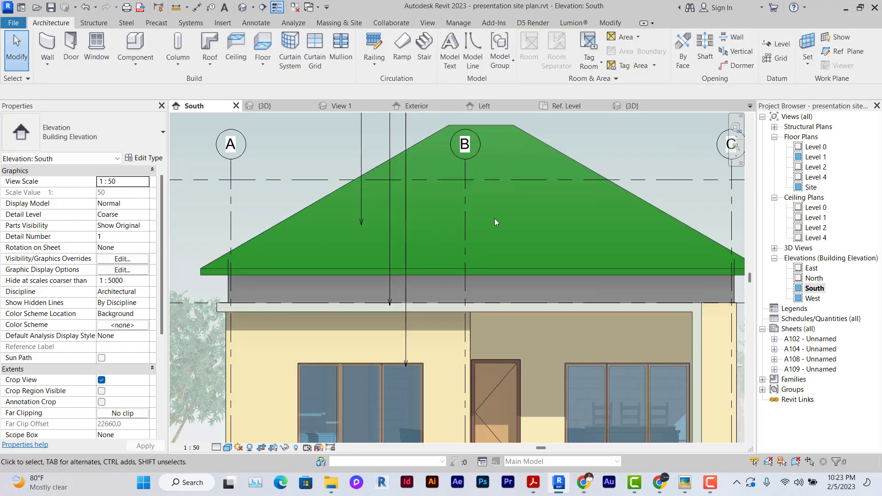
scroll(201, 275, up, 4)
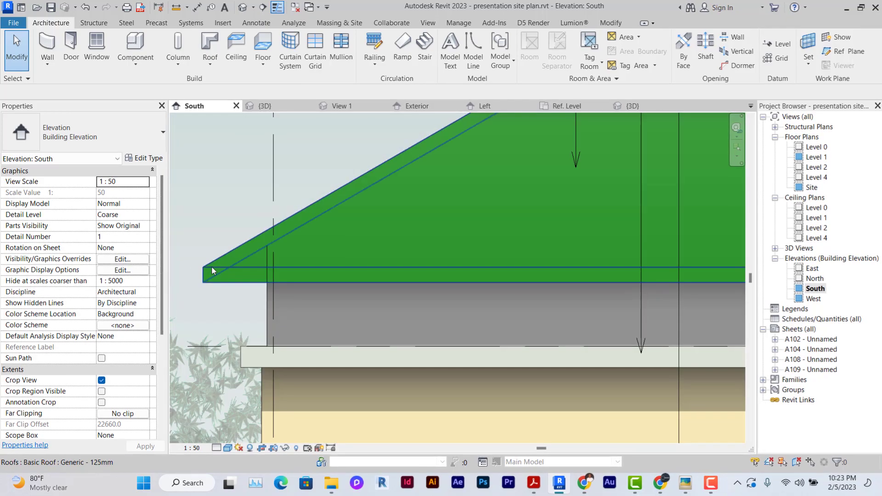
click(212, 268)
scroll(222, 263, up, 1)
middle_drag(221, 263, 298, 282)
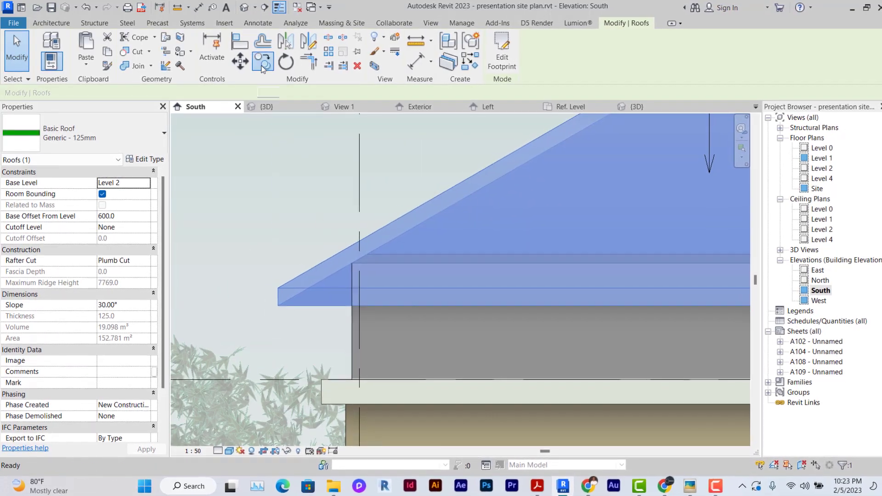
click(260, 61)
click(279, 306)
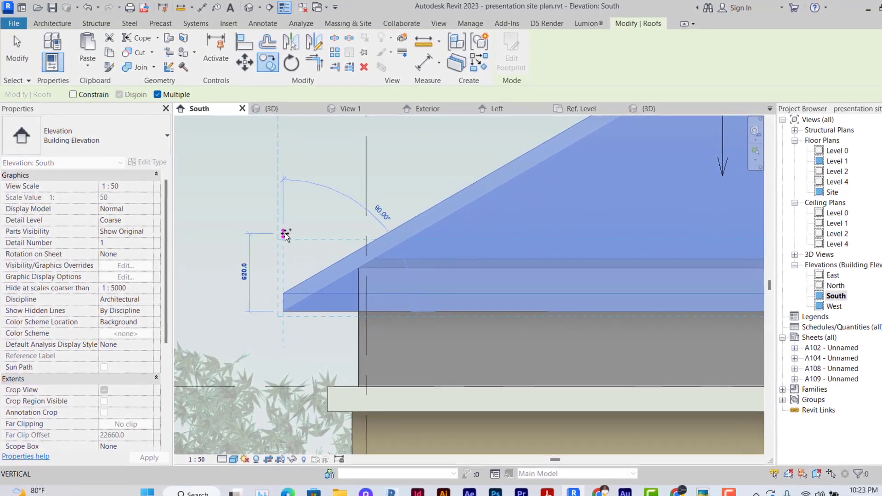
click(280, 231)
scroll(292, 248, down, 3)
scroll(299, 255, down, 4)
key(Escape)
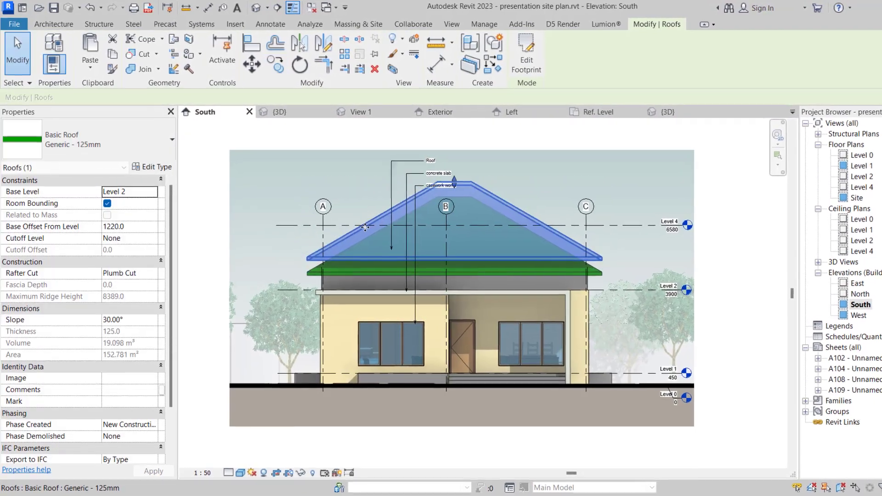
Change the upper roof to Sloped Glazing and duplicate its type as OP_Corrugated Roofing Sheet
click(170, 142)
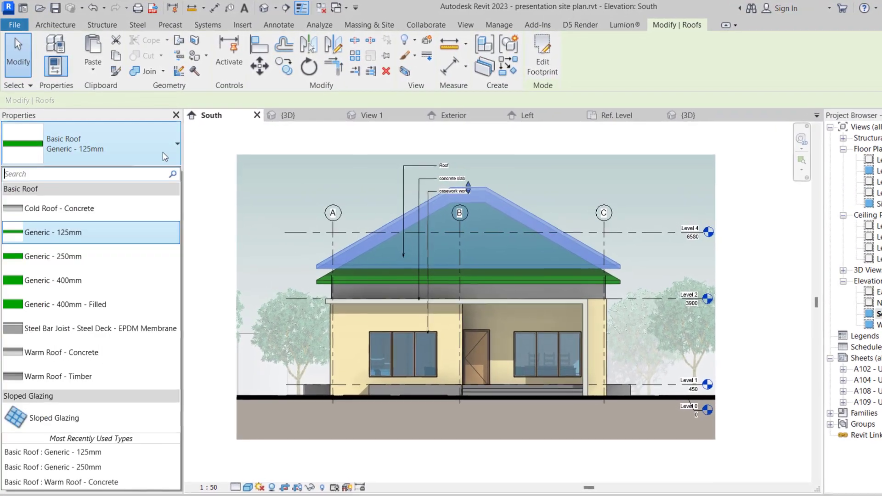
click(112, 421)
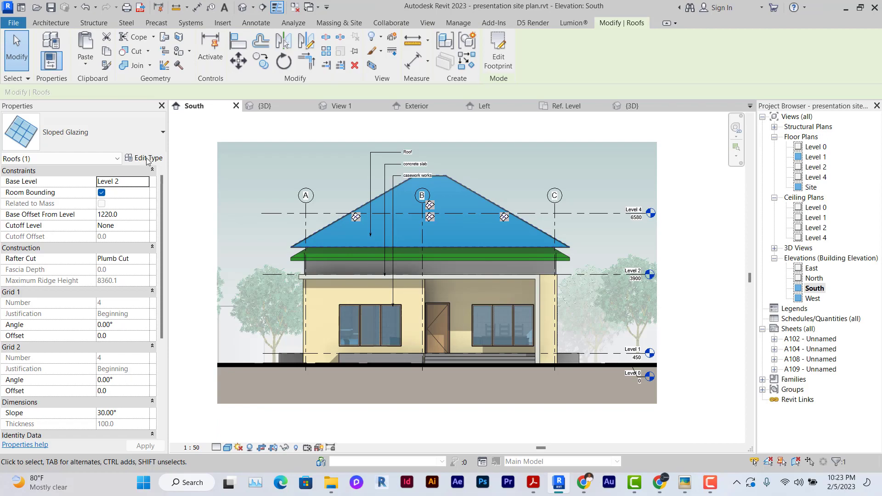
click(147, 158)
click(641, 92)
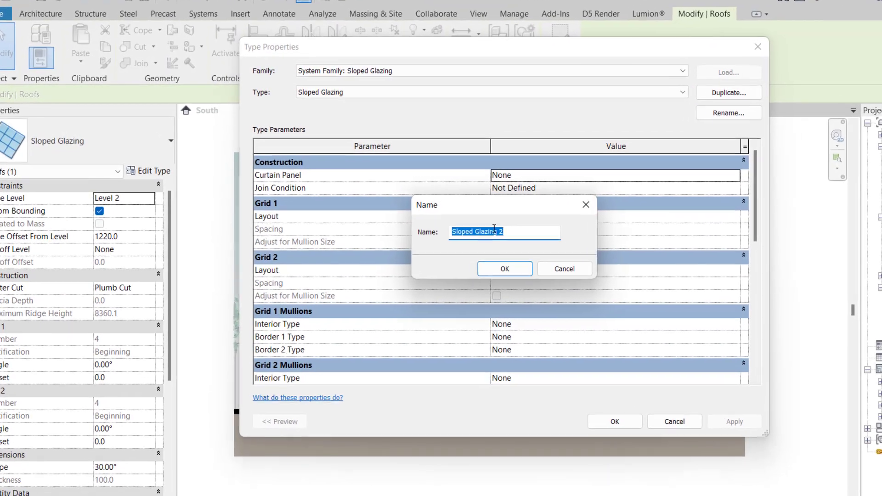
text(op)
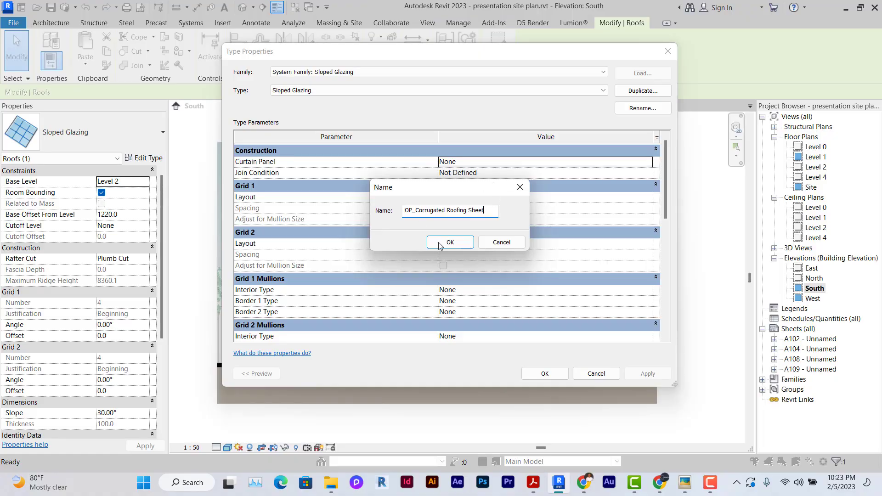
click(439, 244)
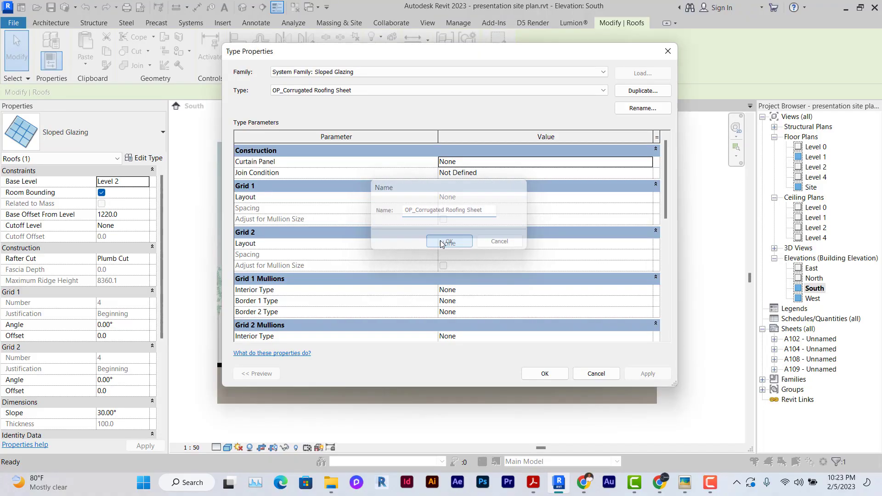
Set the new type's curtain panel to System Panel : Solid and its Grid 1 layout to Fixed Distance with 1000 mm spacing
click(647, 162)
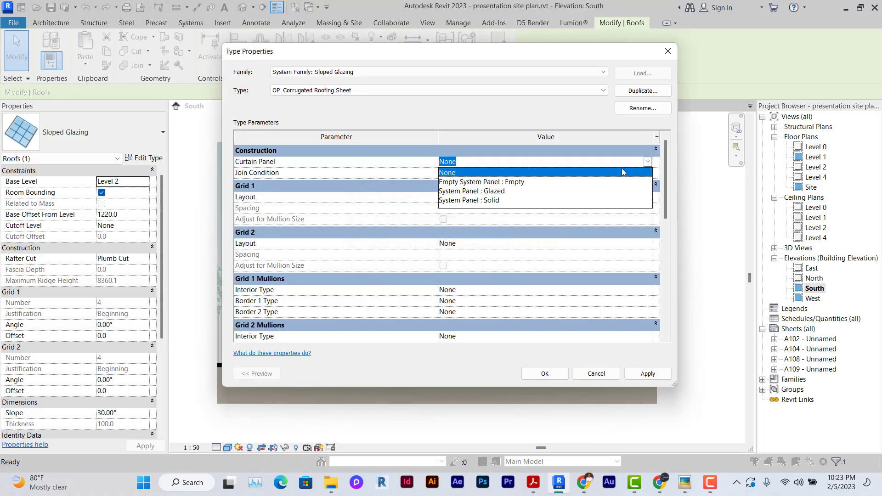
click(493, 201)
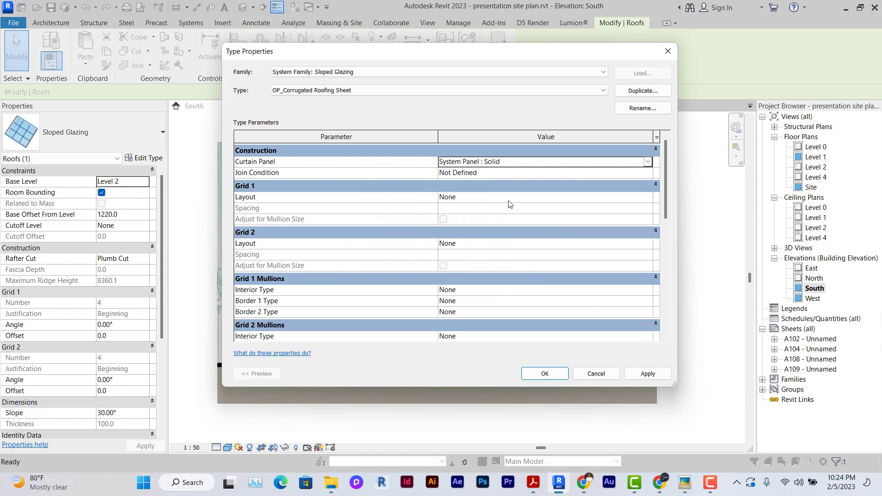
click(648, 198)
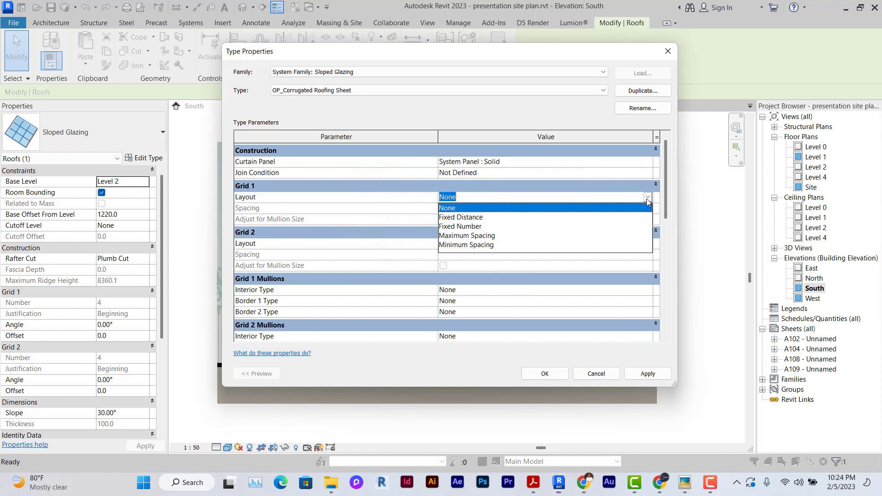
click(476, 217)
click(474, 209)
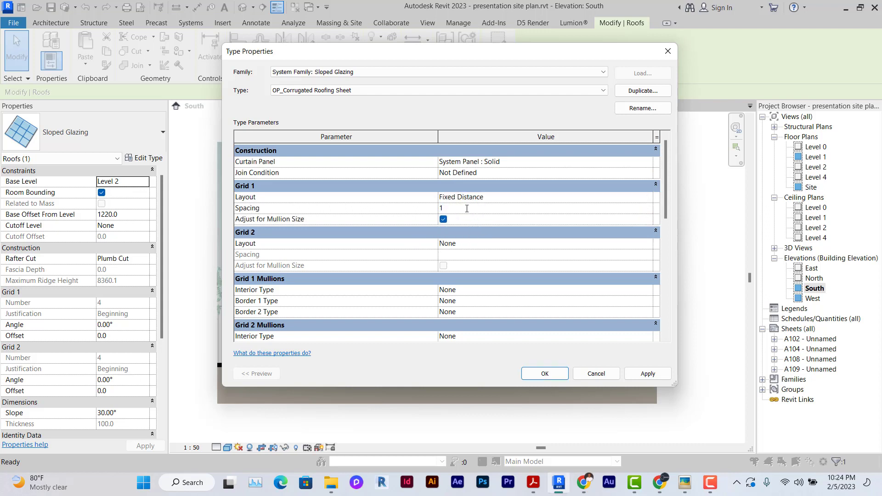
drag(478, 56, 731, 29)
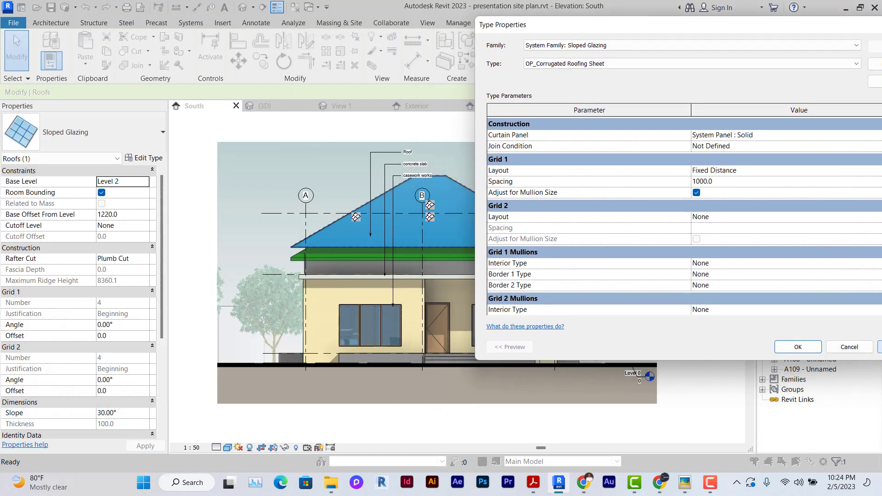
click(798, 347)
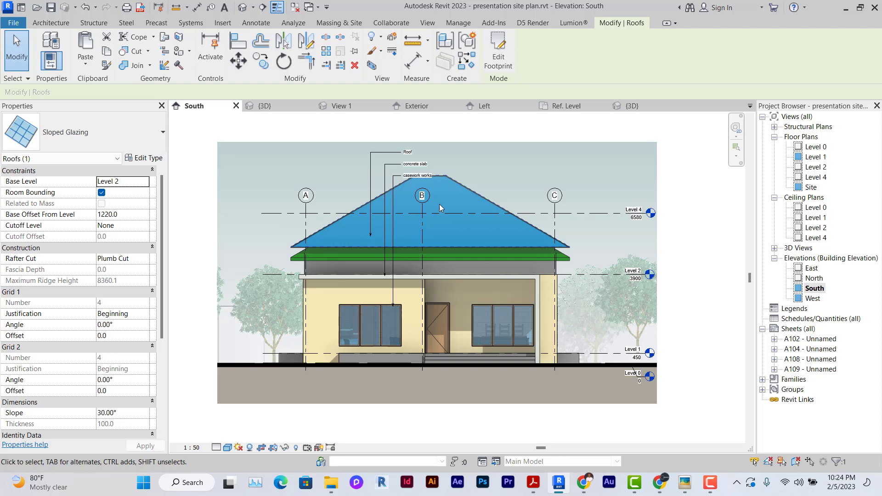
scroll(390, 227, up, 2)
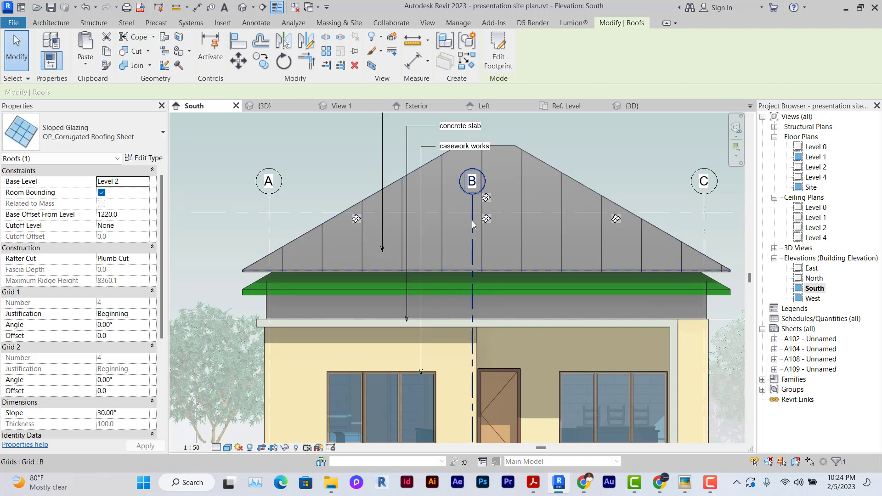
Set the Grid 2 layout of OP_Corrugated Roofing Sheet to Fixed Distance, enter its spacing and apply the type changes
click(148, 160)
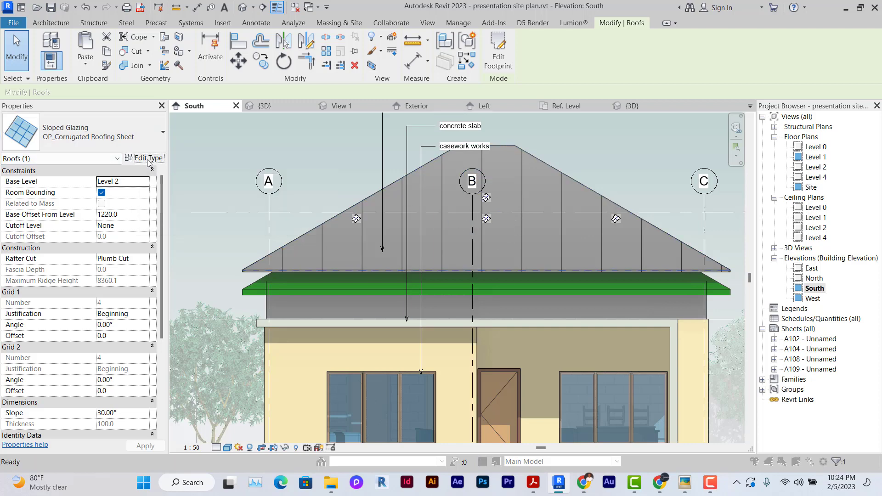
click(848, 219)
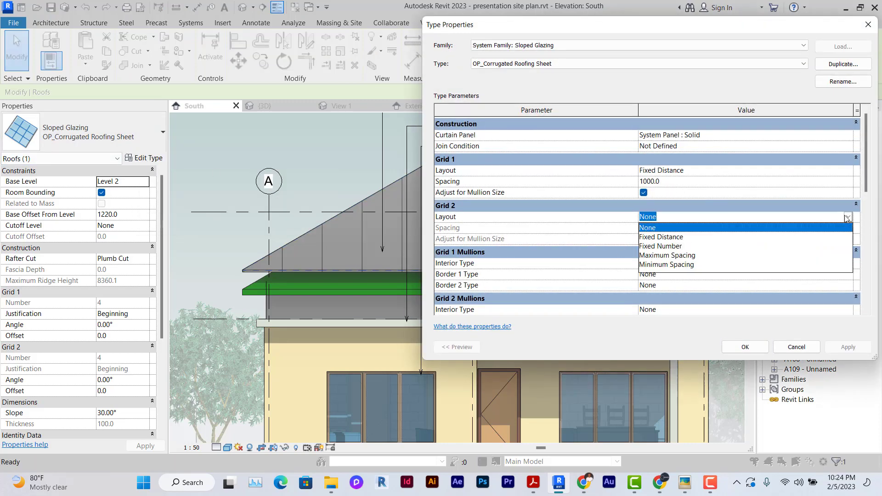
click(665, 239)
click(680, 231)
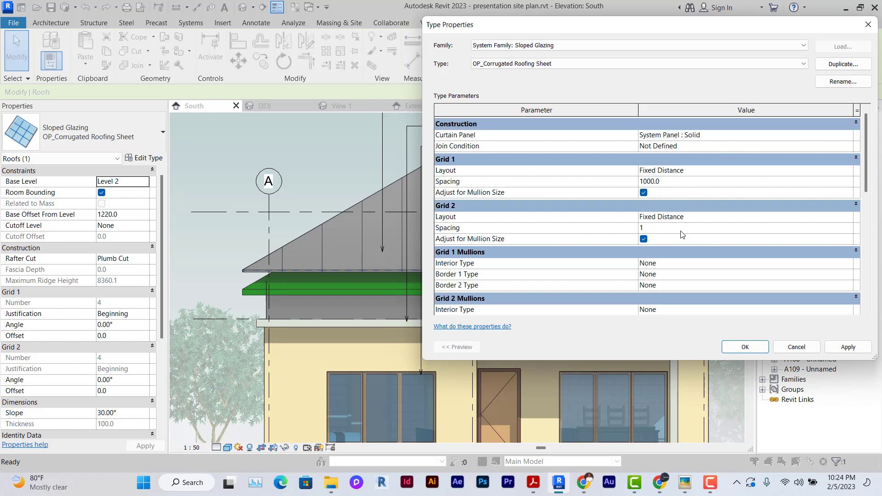
click(744, 347)
scroll(477, 256, down, 3)
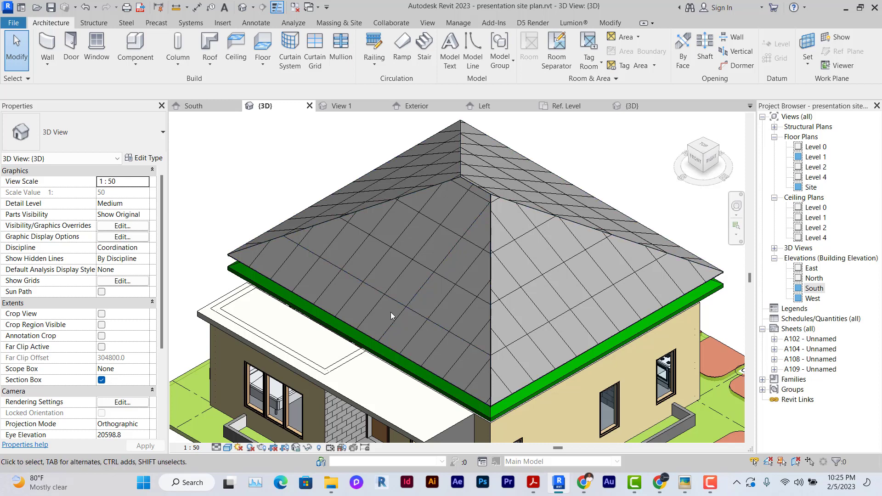
Create a new family from the English Metric Curtain Wall Panel template
click(14, 23)
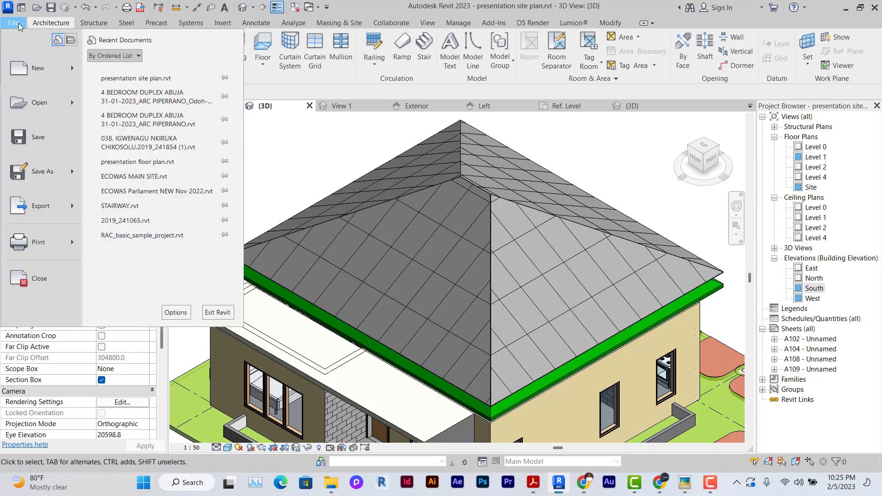
mouse_move(74, 78)
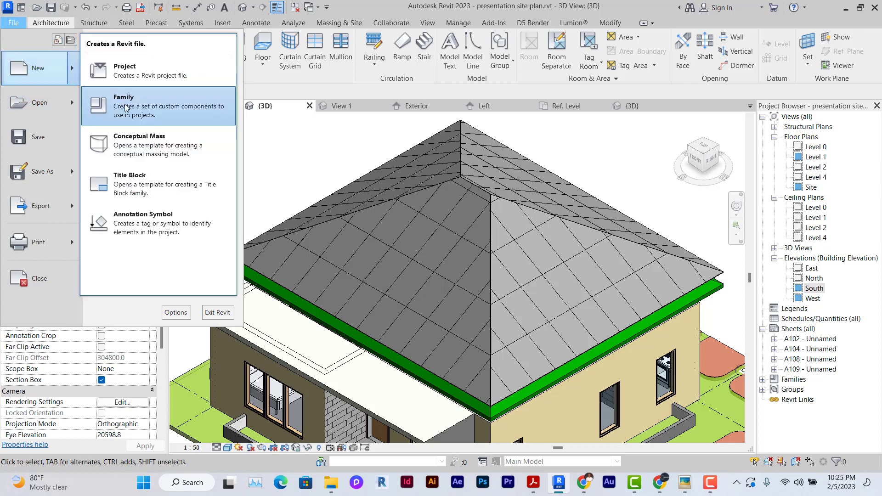
click(127, 112)
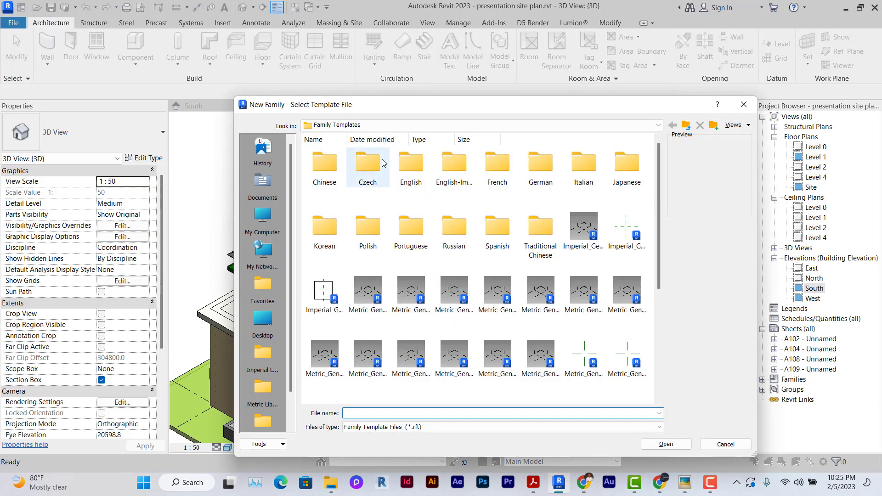
double_click(411, 166)
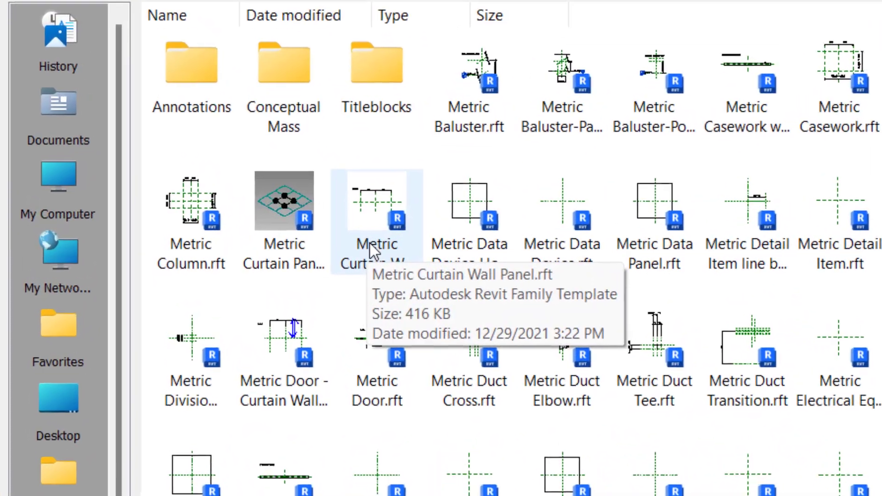
click(379, 254)
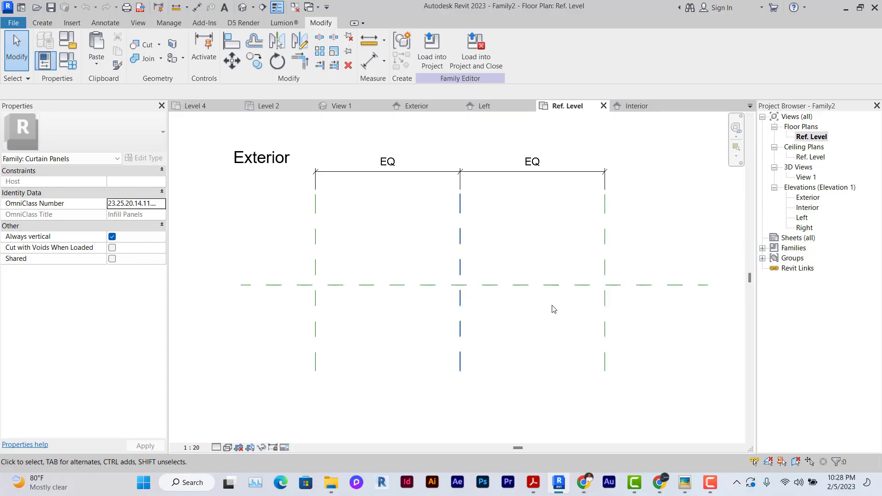
In the Ref. Level plan, set the left reference plane's distance from the centre plane to 500 mm
double_click(807, 197)
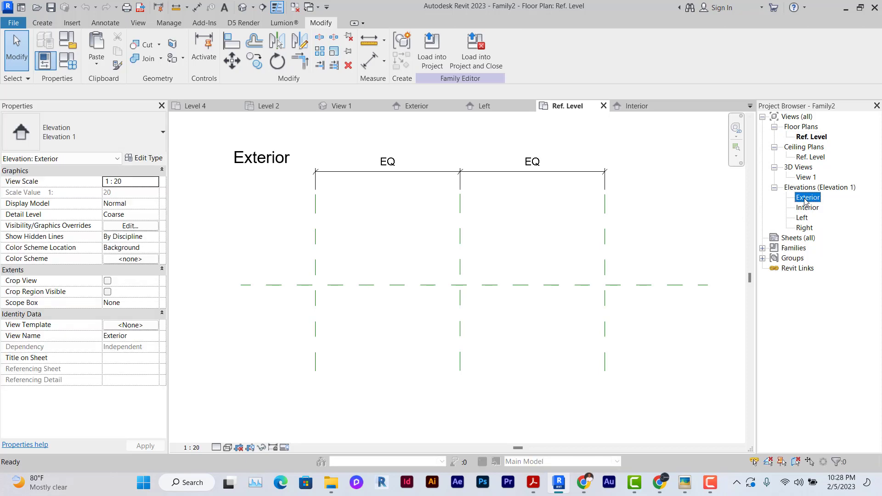
double_click(811, 137)
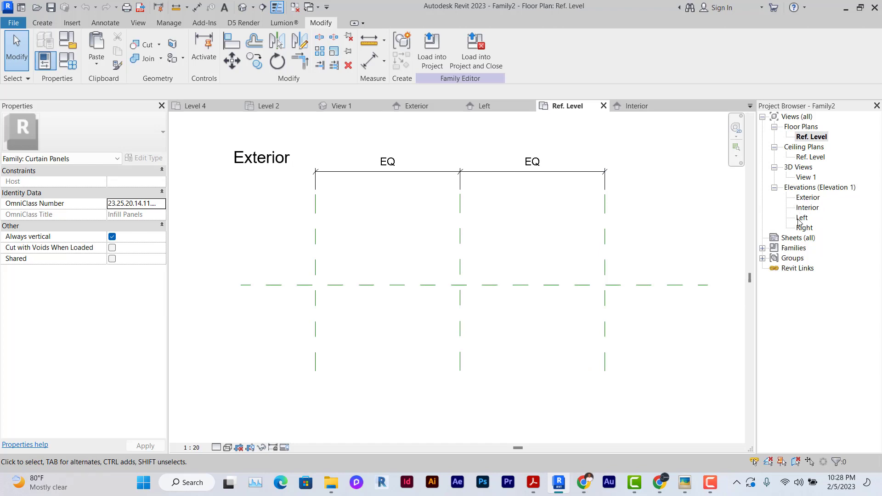
click(316, 309)
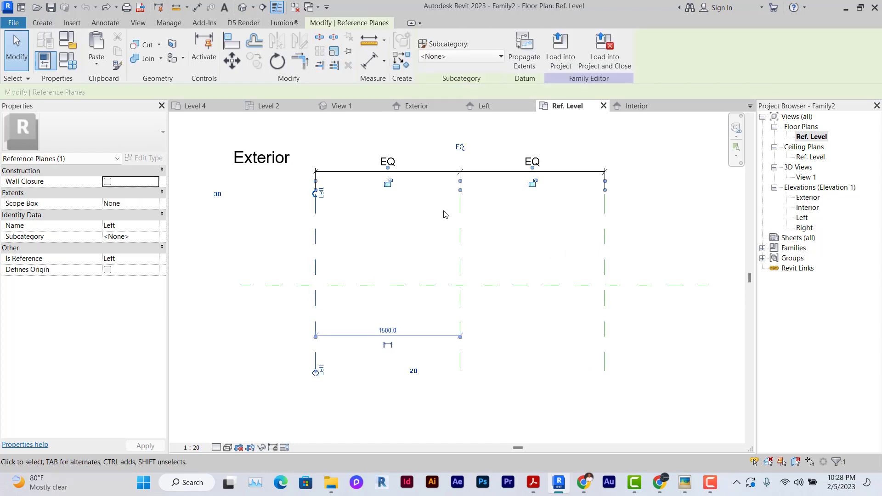
click(387, 330)
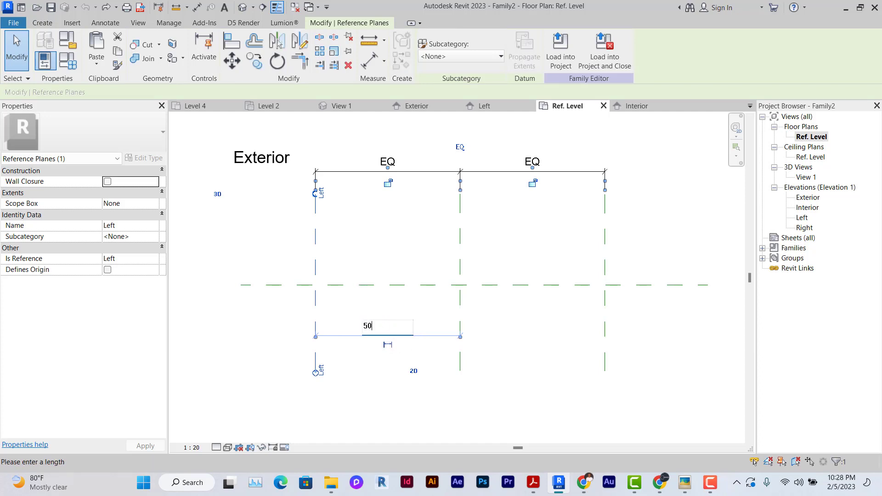
key(Return)
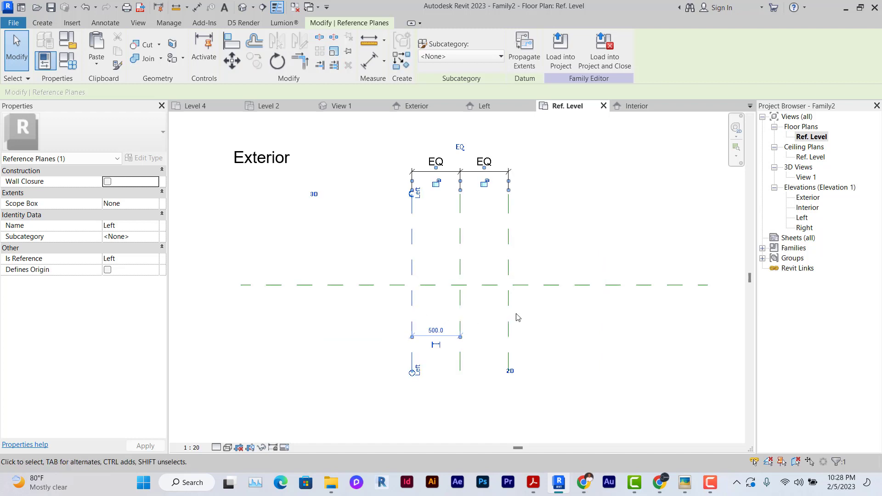
click(532, 317)
Start an extrusion and sketch a base line leftward from the centre intersection, a 40 mm rise and a top line about 76 mm long
scroll(459, 284, up, 4)
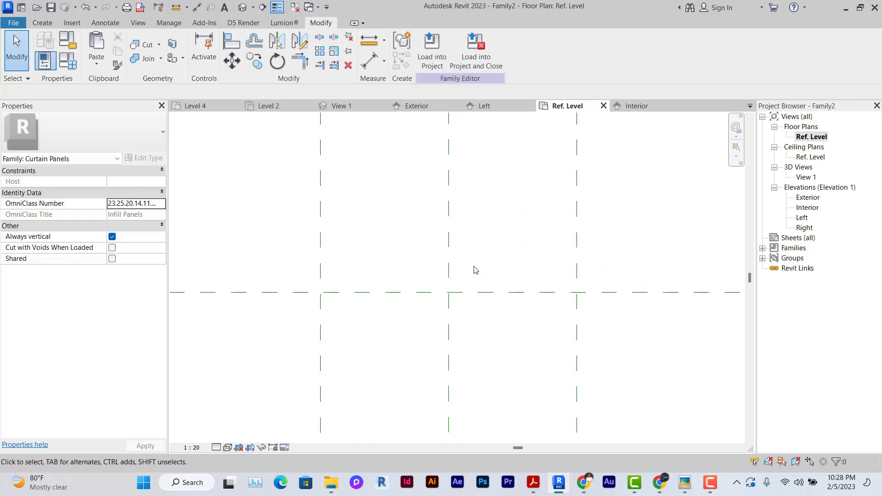
click(42, 23)
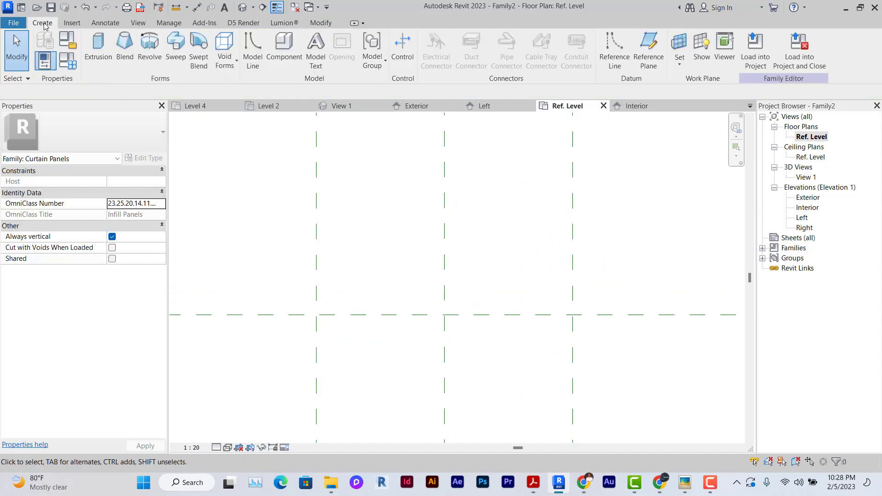
click(97, 48)
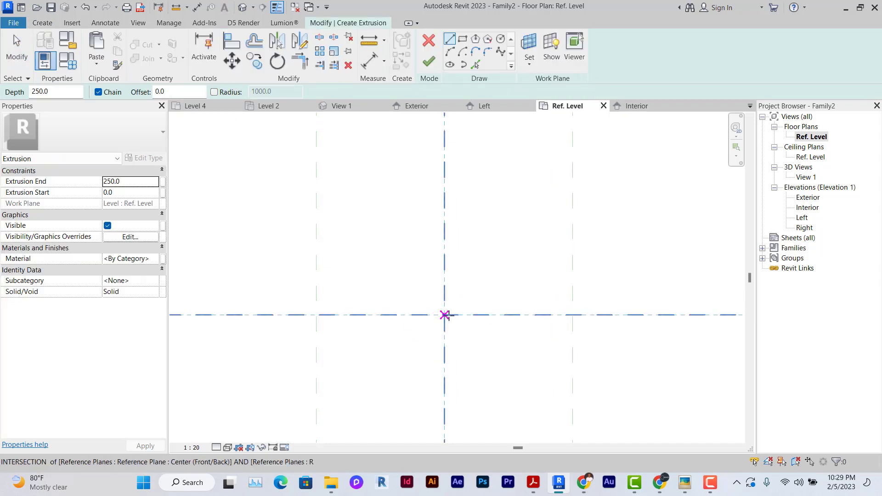
scroll(454, 316, up, 2)
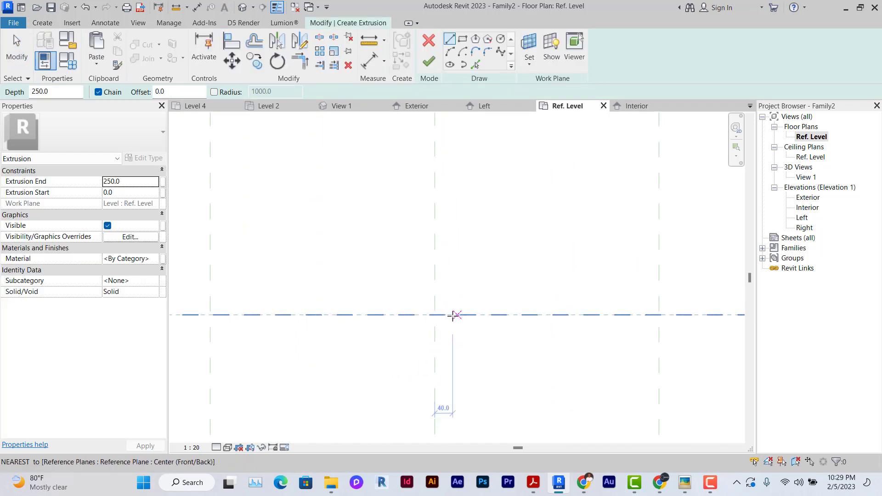
middle_drag(435, 325, 503, 324)
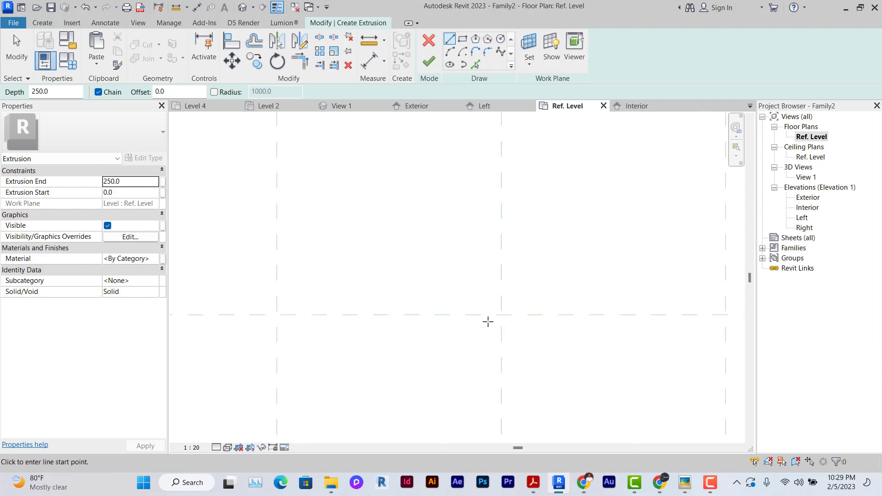
click(503, 315)
click(483, 315)
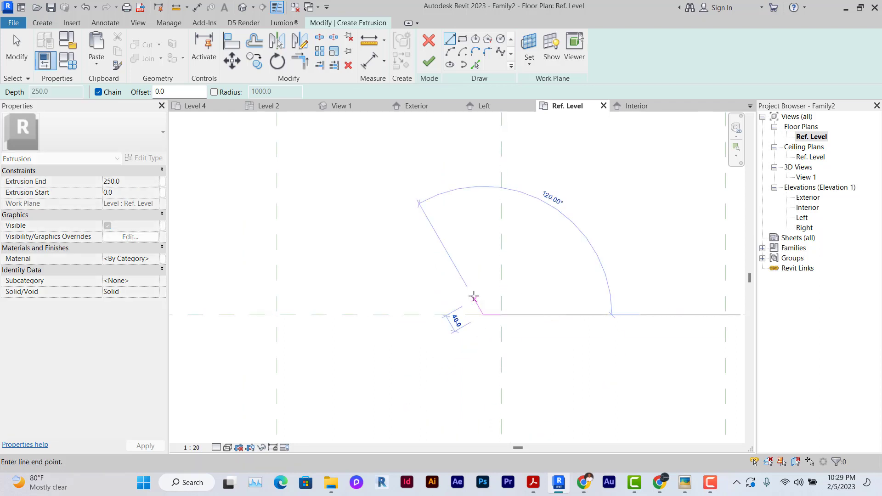
text(40)
key(Return)
scroll(480, 309, up, 3)
click(476, 276)
click(384, 277)
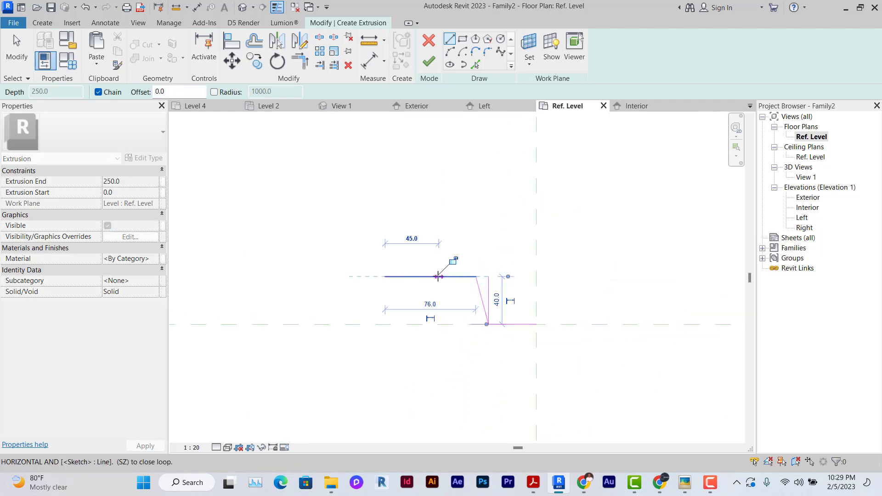
Delete the vertical rise line and shift the top line left so the rib's sloped side is about 44 mm long
key(Escape)
key(Escape)
click(488, 288)
key(Delete)
drag(476, 276, 466, 276)
click(438, 277)
click(232, 61)
click(476, 276)
click(466, 276)
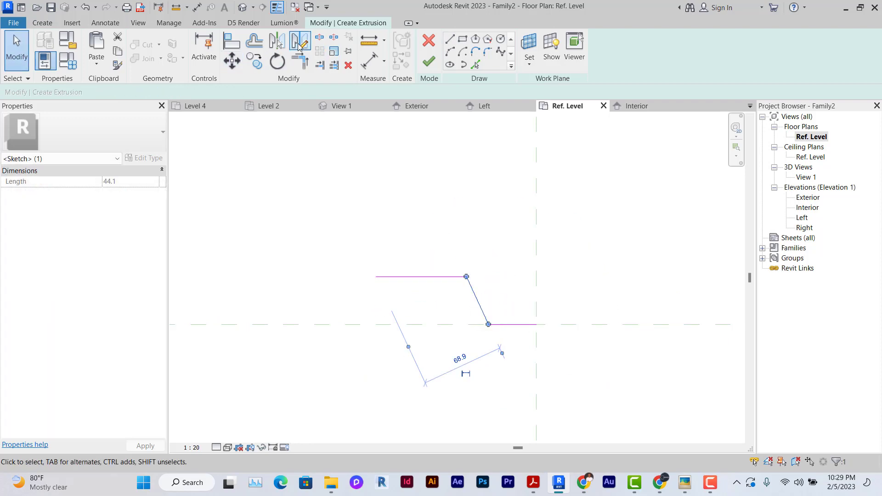
Mirror the rib's sloped side about a vertical axis through the midpoint of the top line
click(300, 42)
click(421, 277)
click(421, 239)
scroll(424, 250, down, 3)
drag(374, 242, 463, 306)
scroll(475, 284, up, 3)
click(231, 61)
scroll(474, 287, up, 3)
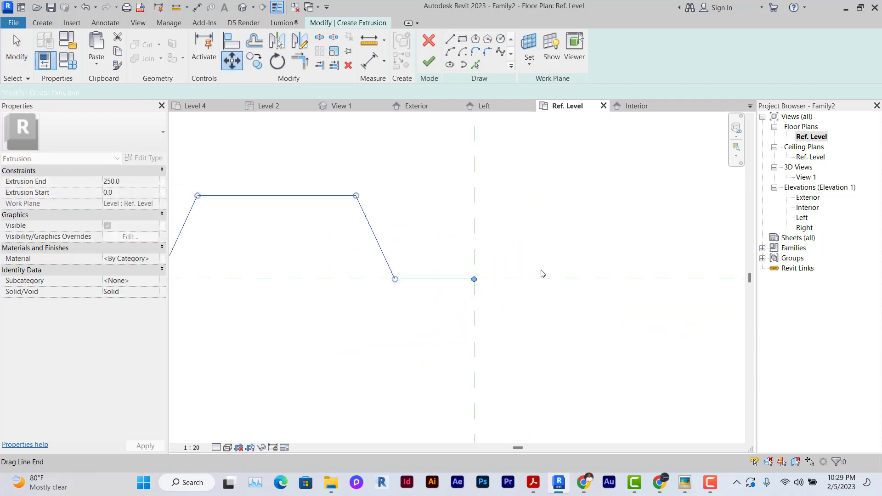
Copy the four-line rib profile twice, end to end, towards the left reference plane and add a base segment at its left end
scroll(541, 274, down, 3)
mouse_move(356, 162)
mouse_down()
mouse_move(536, 315)
mouse_move(538, 327)
mouse_up()
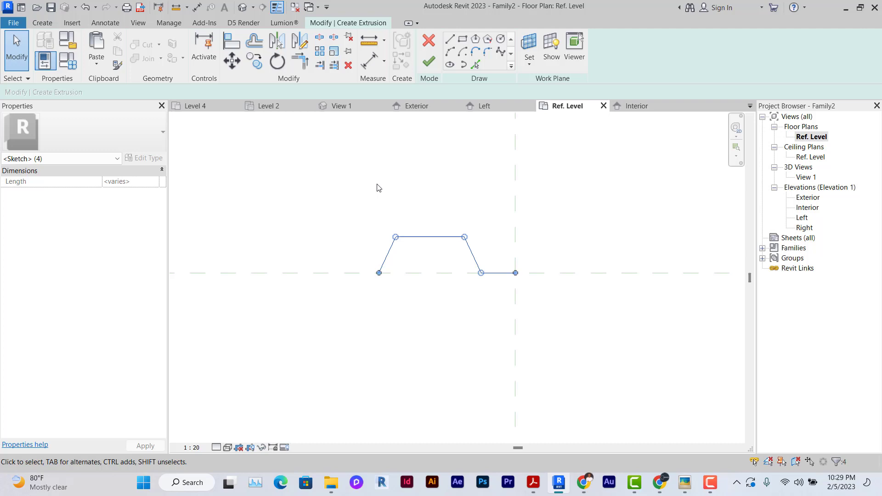
click(256, 67)
click(515, 273)
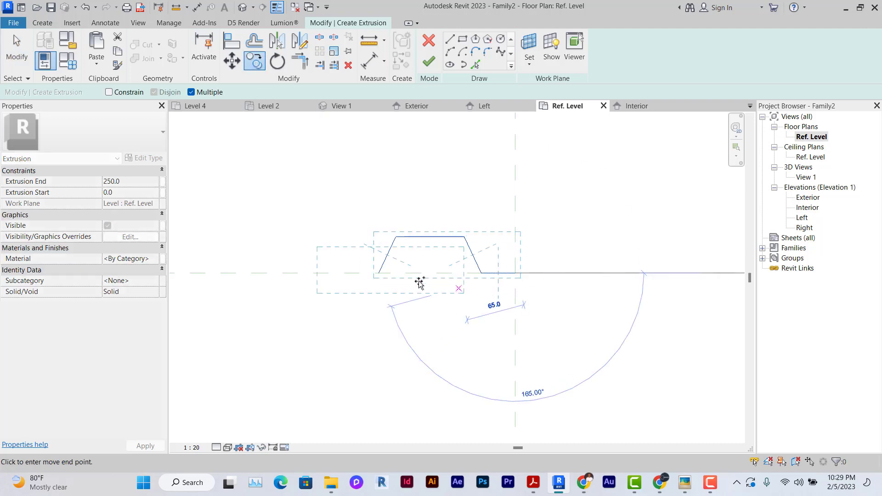
middle_drag(364, 276, 474, 277)
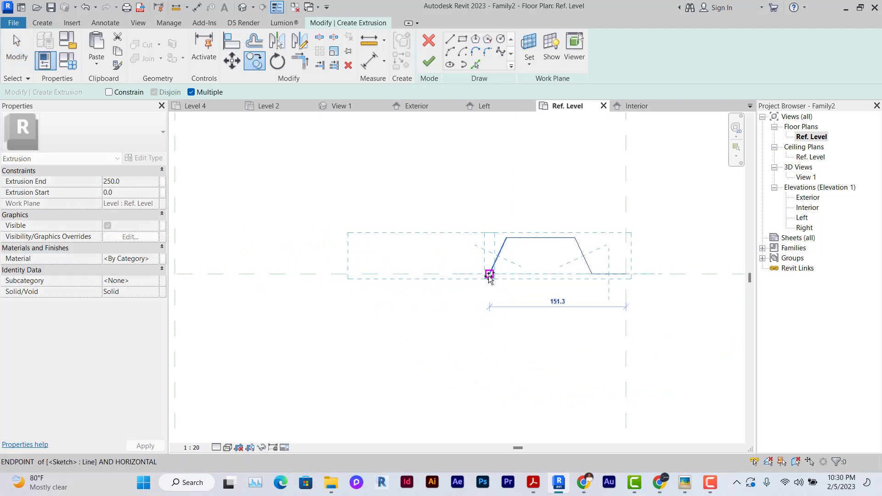
click(490, 274)
click(353, 274)
middle_drag(398, 312, 662, 309)
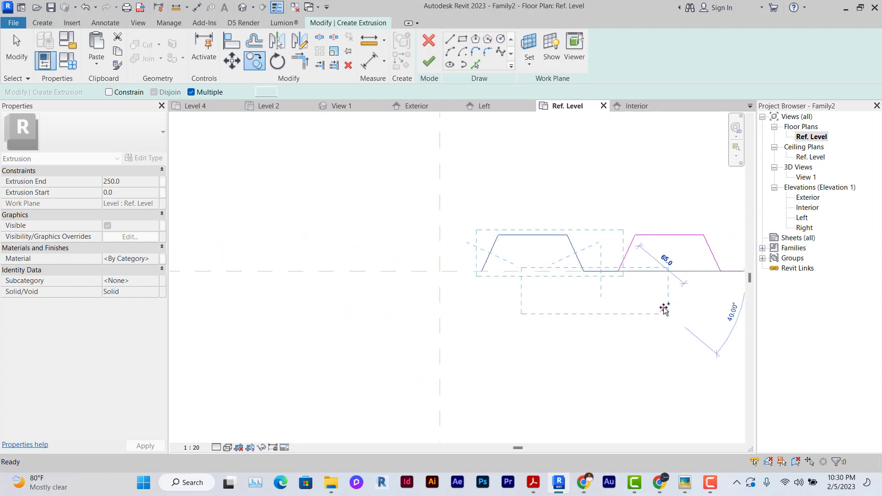
click(481, 271)
click(496, 303)
scroll(496, 303, down, 2)
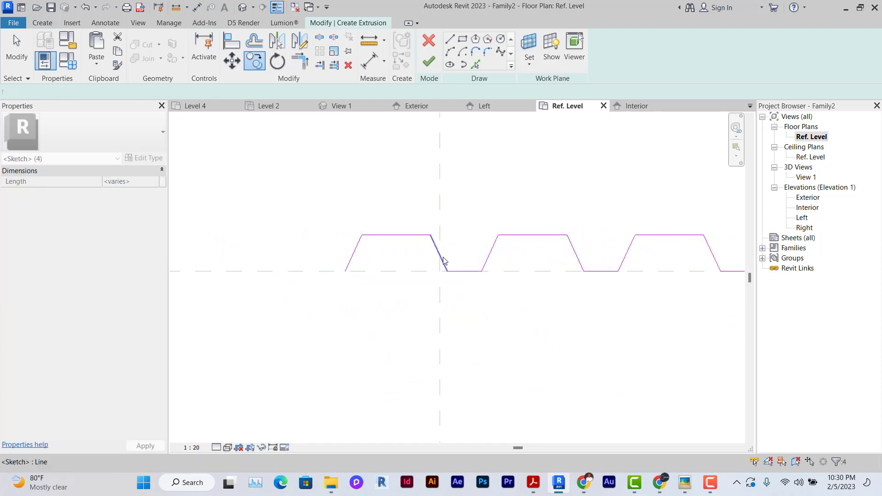
key(Escape)
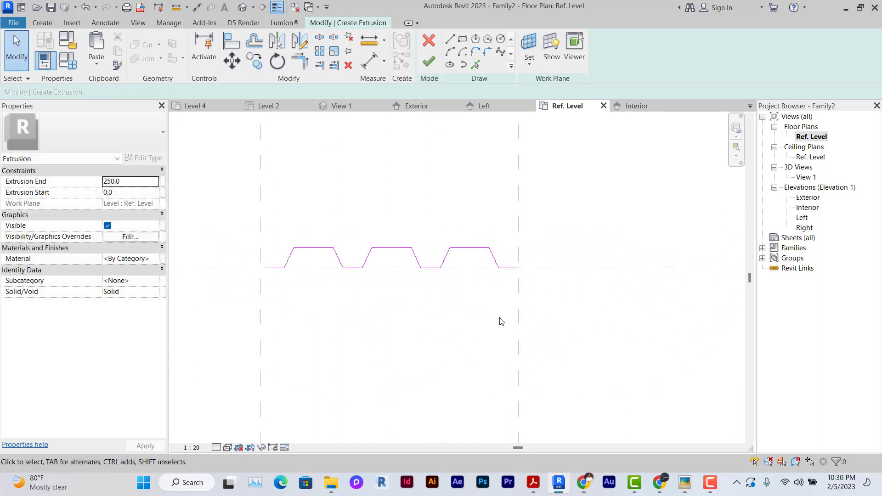
Move the whole corrugation profile right until the midpoint of its last base segment lies on the centre reference plane
scroll(501, 321, down, 2)
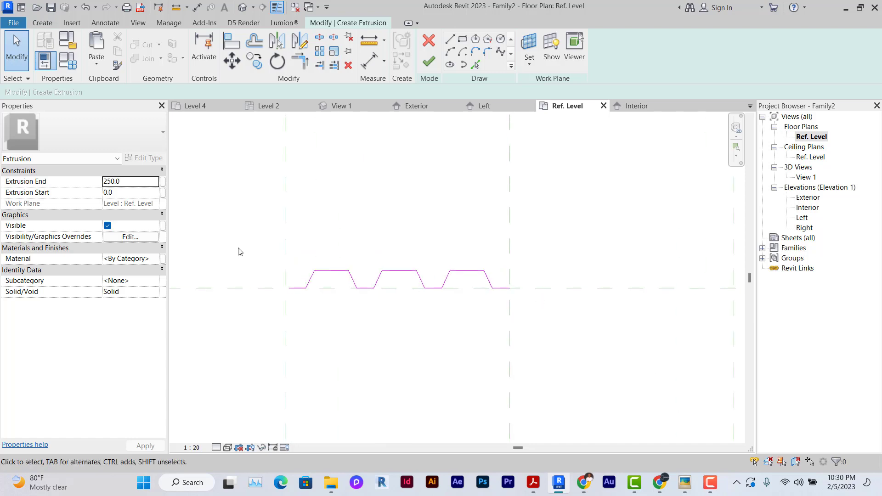
drag(285, 256, 557, 354)
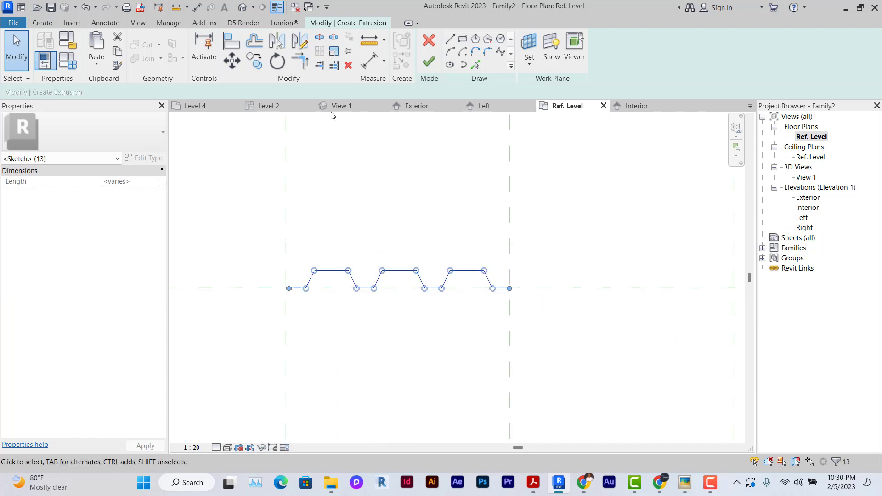
click(232, 61)
scroll(563, 317, up, 4)
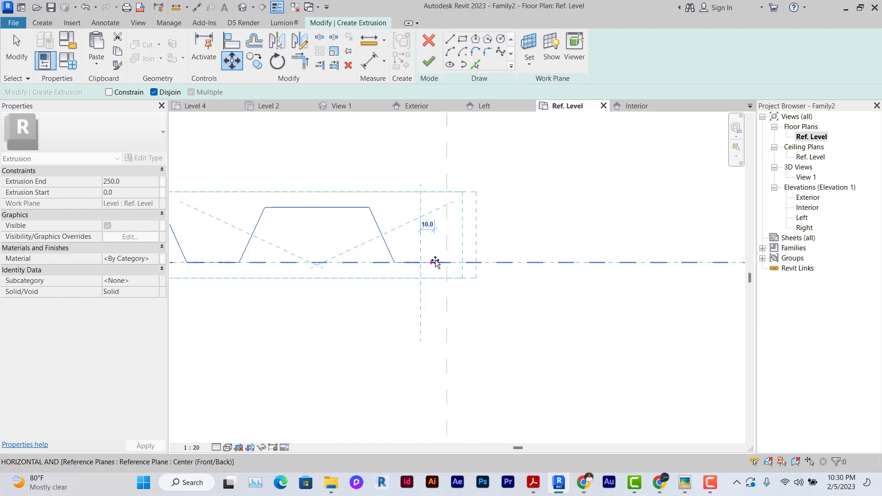
click(447, 262)
scroll(514, 261, down, 3)
key(Escape)
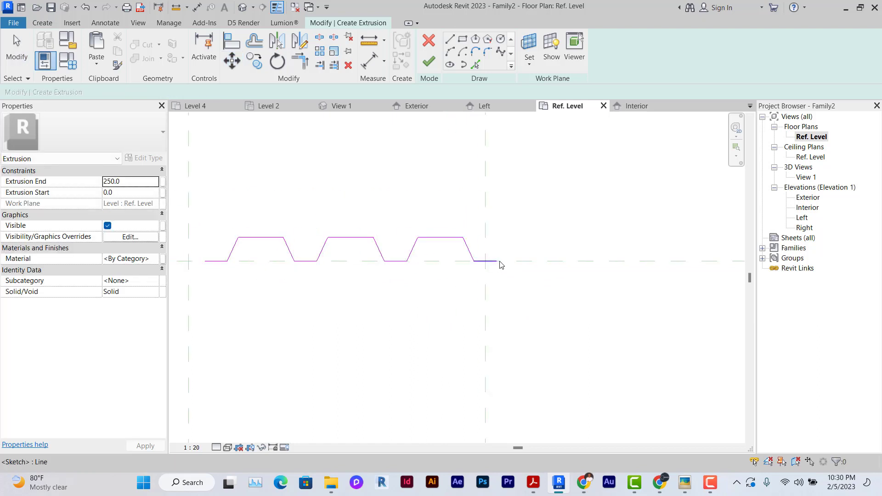
Shorten the profile's last base segment so that it ends on the centre reference plane
click(499, 263)
drag(499, 262, 486, 261)
click(538, 268)
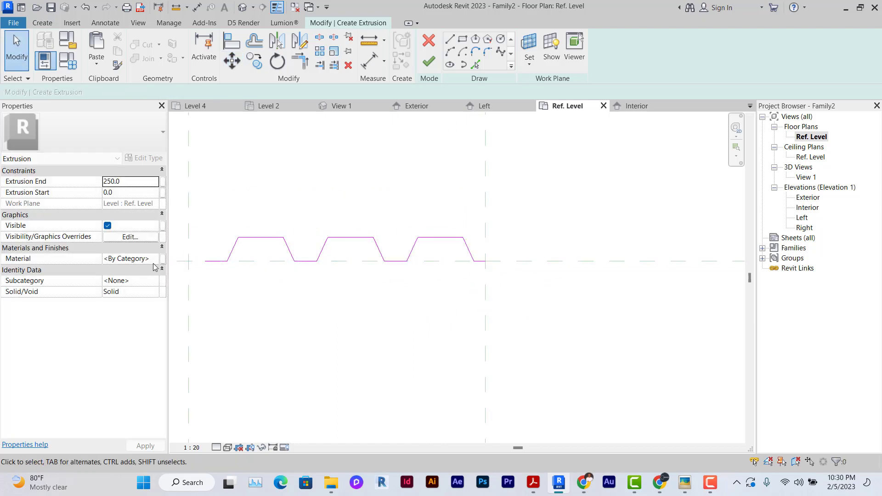
Copy the first rib's descending sloped line to the left end of the profile's leftmost base segment
middle_drag(366, 277, 577, 281)
click(504, 261)
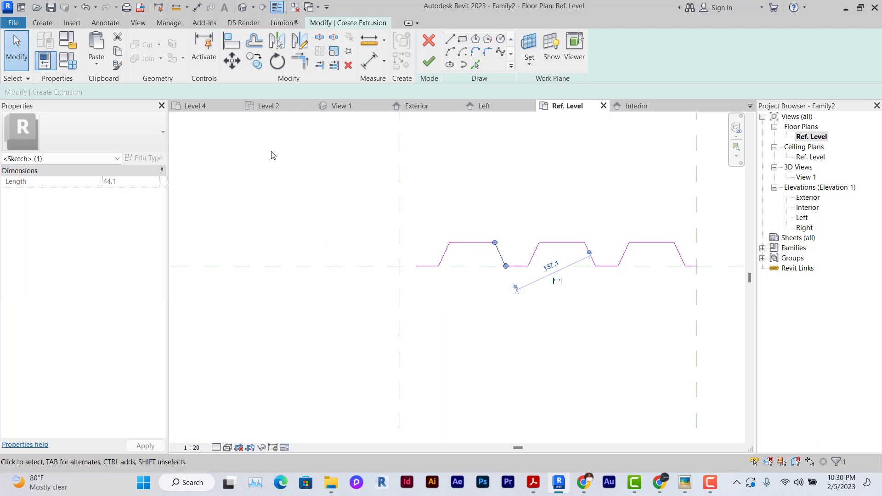
click(254, 62)
click(505, 266)
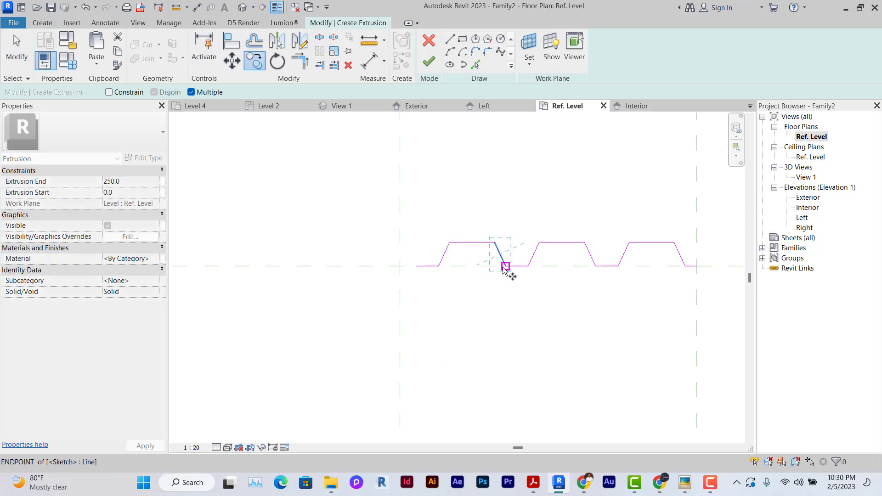
click(416, 266)
scroll(387, 243, up, 3)
key(Escape)
key(Escape)
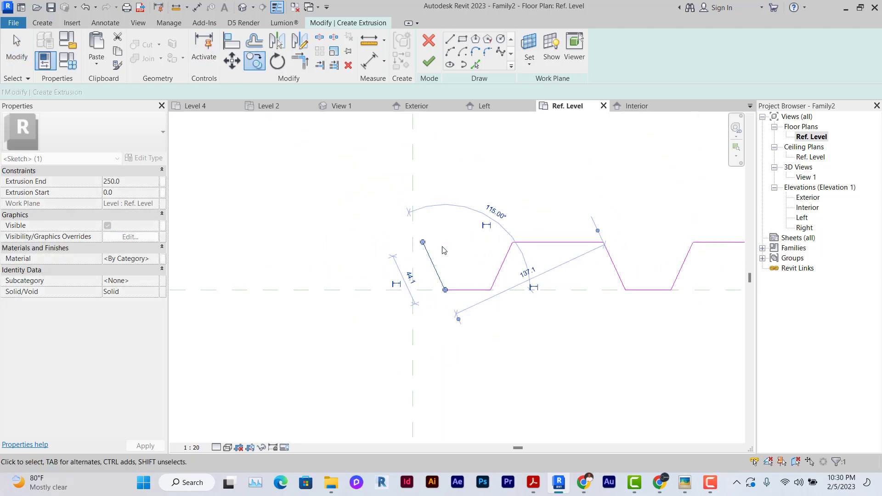
Draw a horizontal line about 8 mm long from the top of the copied slope to the left reference plane
click(449, 39)
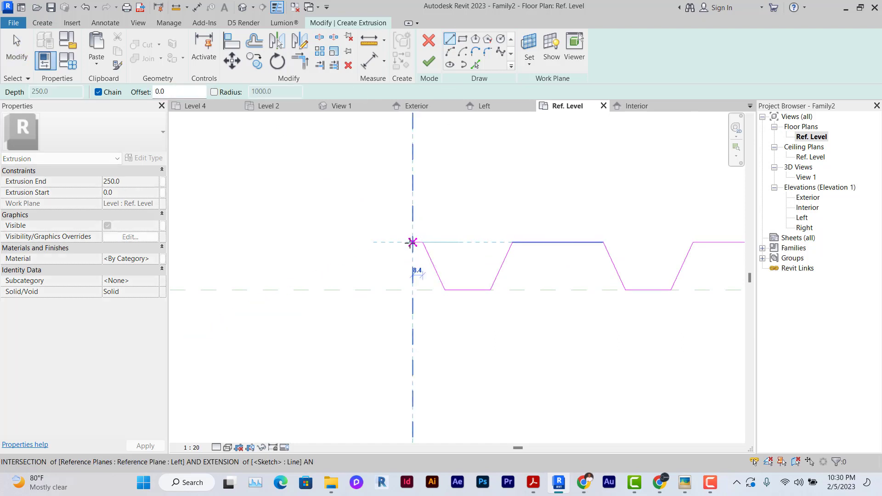
click(413, 242)
scroll(331, 248, down, 3)
key(Escape)
middle_drag(628, 262, 561, 262)
scroll(560, 270, up, 2)
key(Escape)
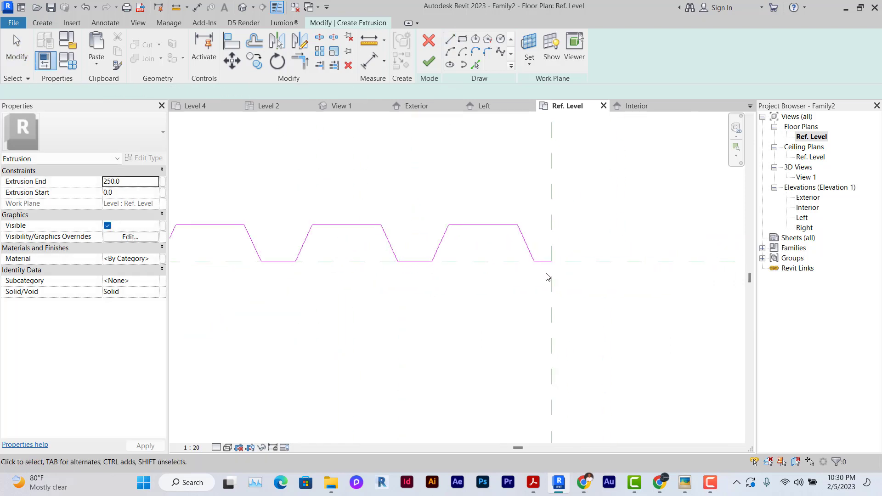
Try to offset a copy of the whole corrugation profile chain 2 mm to its lower side
scroll(552, 263, down, 4)
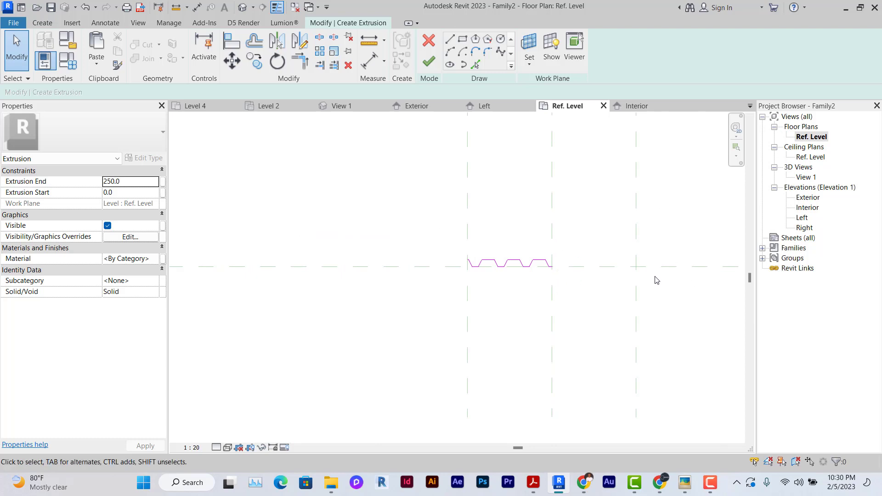
scroll(449, 241, up, 2)
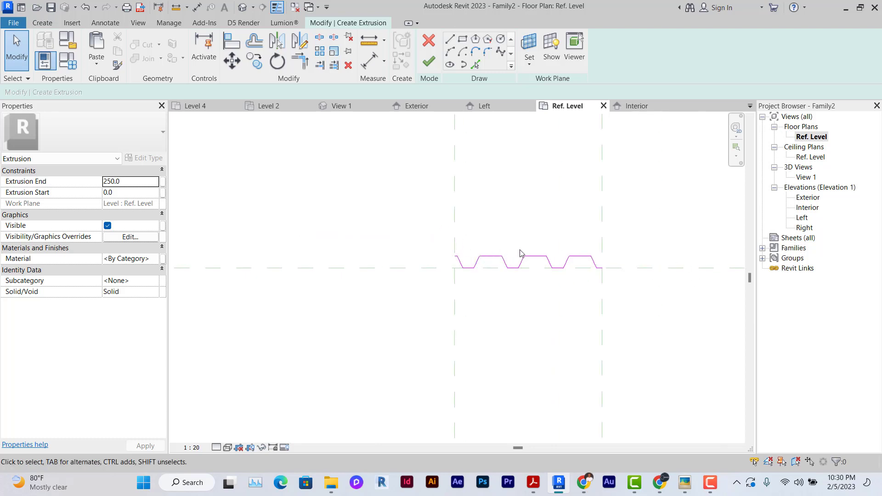
click(254, 41)
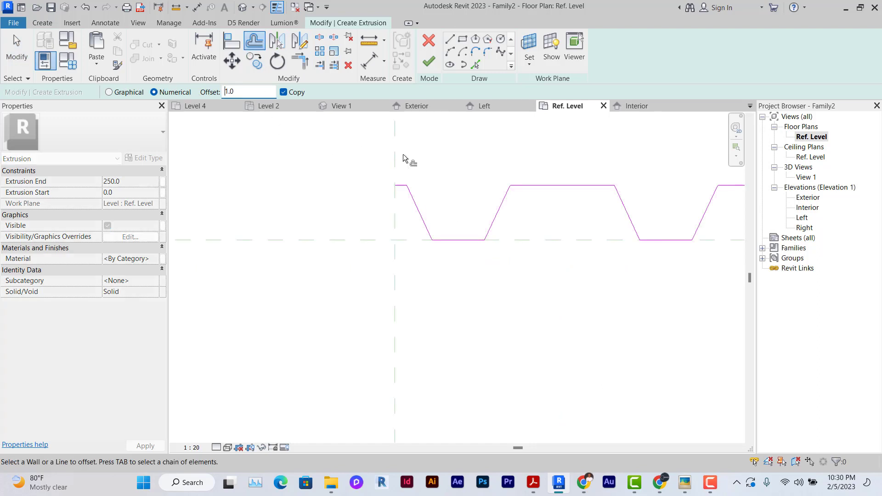
scroll(404, 191, up, 4)
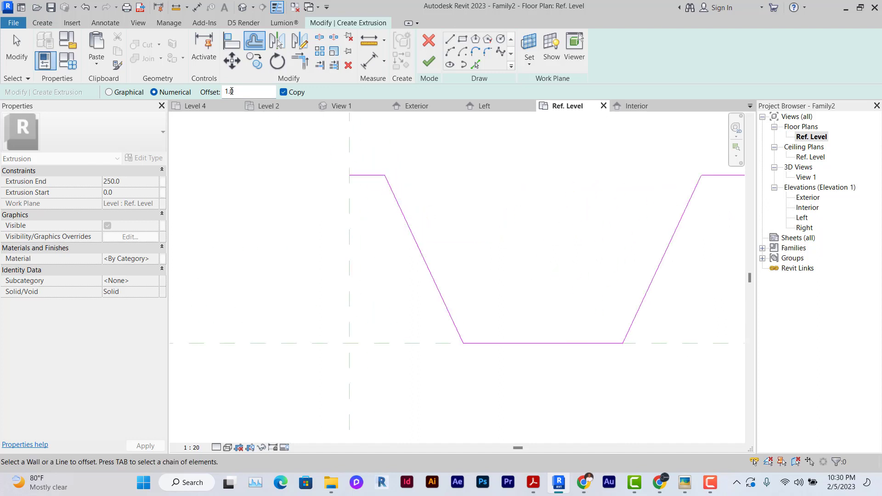
key(Tab)
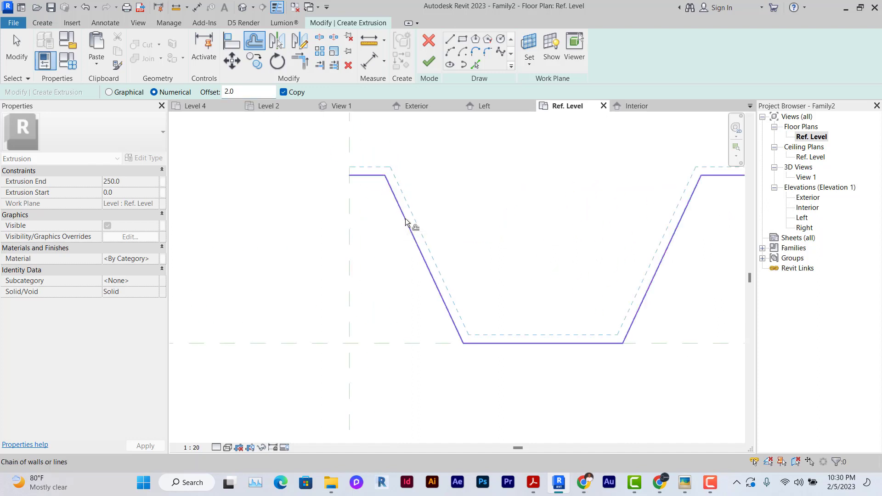
click(367, 222)
scroll(368, 222, down, 3)
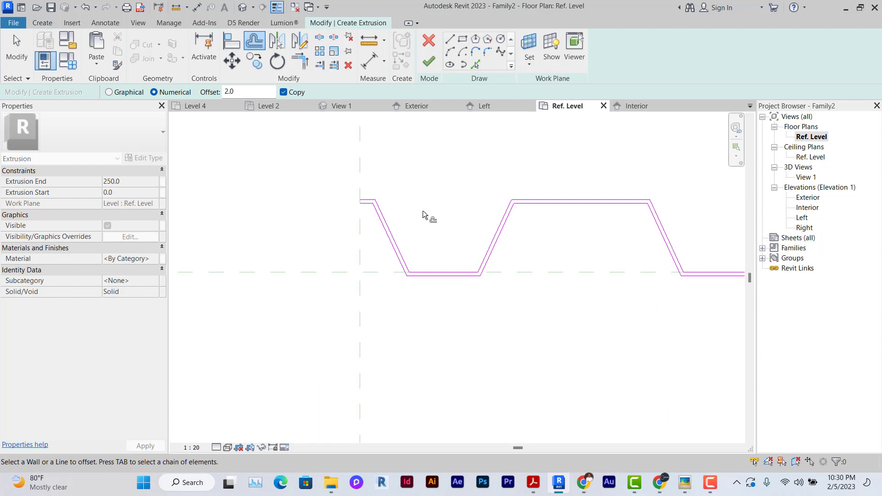
key(ctrl+z)
Offset a copy of the whole corrugation profile chain 2 mm to its upper side
scroll(415, 220, up, 2)
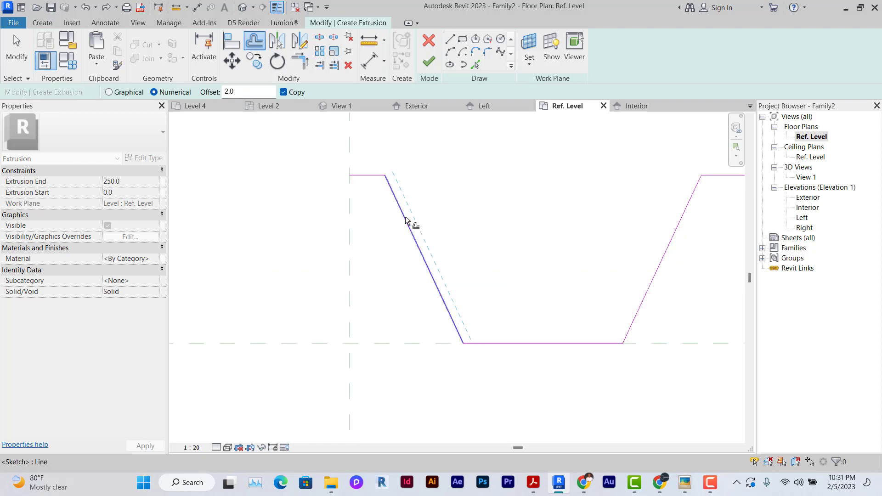
key(Tab)
click(378, 221)
scroll(378, 219, down, 3)
middle_drag(491, 224, 373, 227)
scroll(452, 234, down, 2)
scroll(545, 237, up, 2)
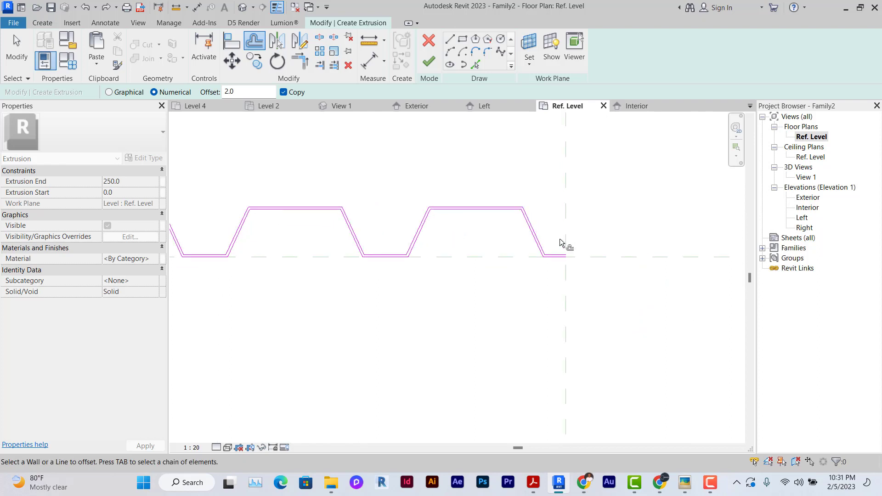
key(Escape)
Mirror all the profile lines about the centre reference plane to complete the corrugation across the full panel width
middle_drag(561, 243, 730, 295)
scroll(236, 209, down, 3)
drag(231, 195, 598, 310)
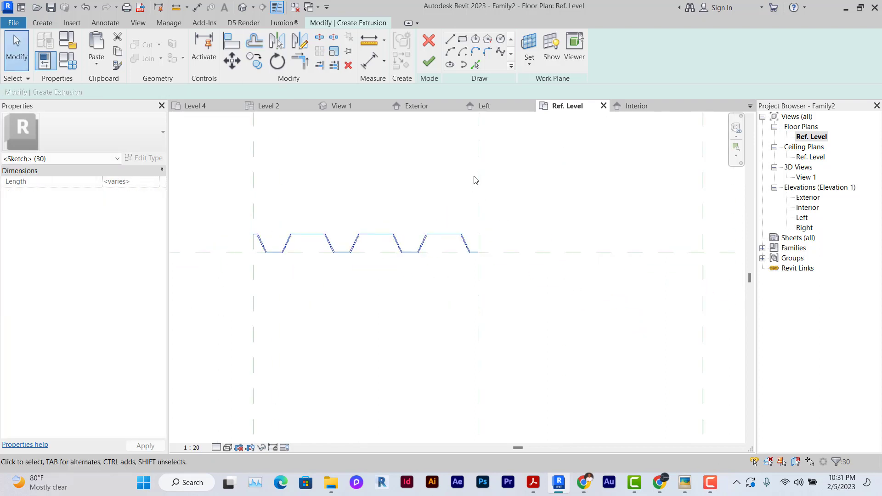
key(m)
key(m)
click(480, 228)
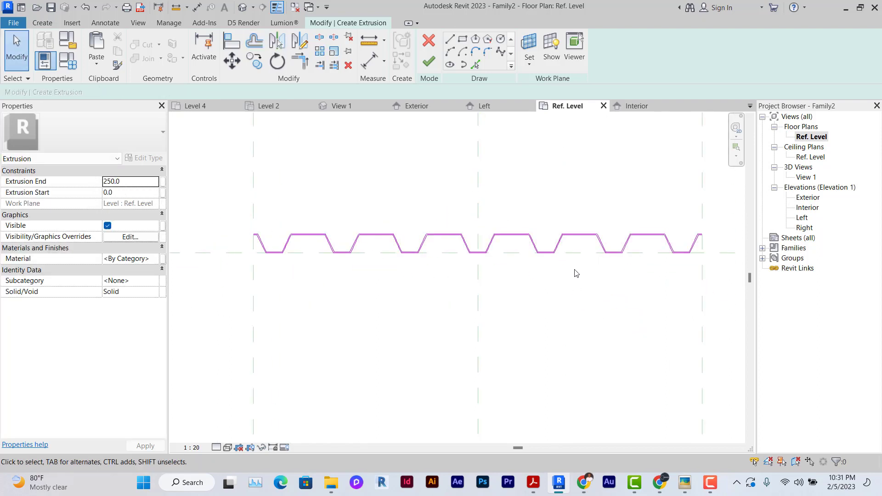
middle_drag(617, 270, 558, 262)
middle_drag(311, 271, 355, 265)
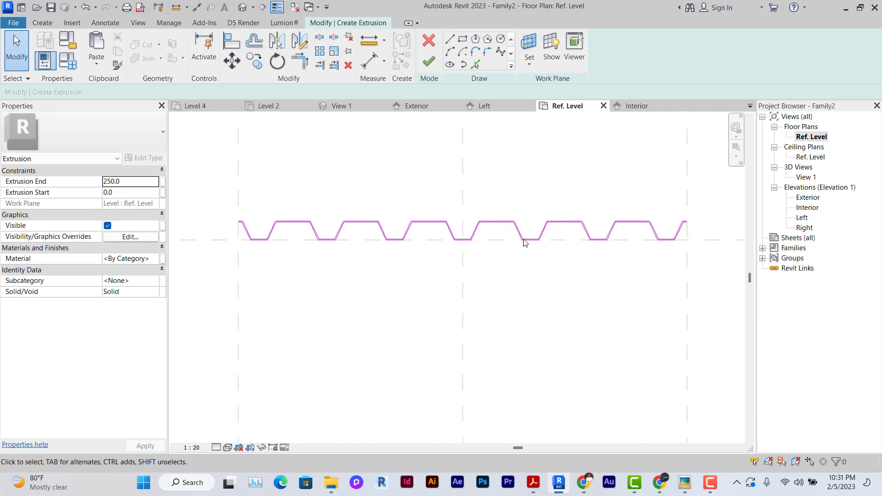
Align the lower line of the profile's leftmost base segment to the horizontal reference plane with multiple alignment enabled
click(228, 44)
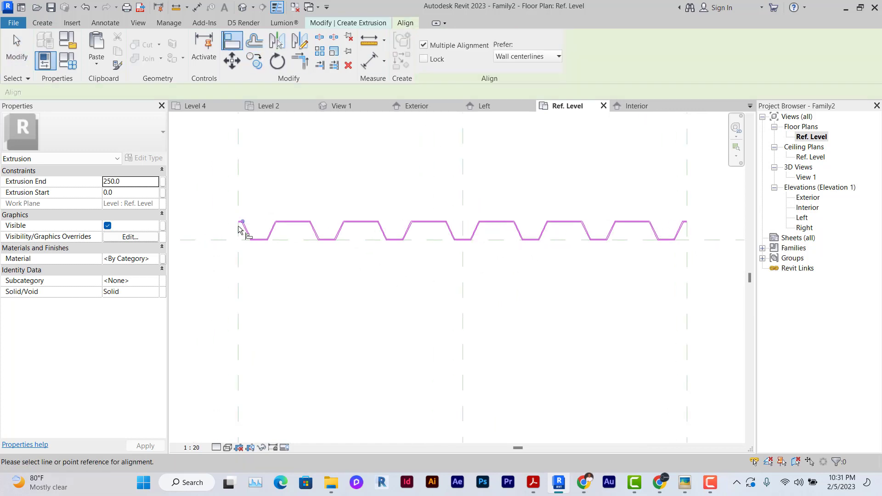
scroll(221, 253, up, 5)
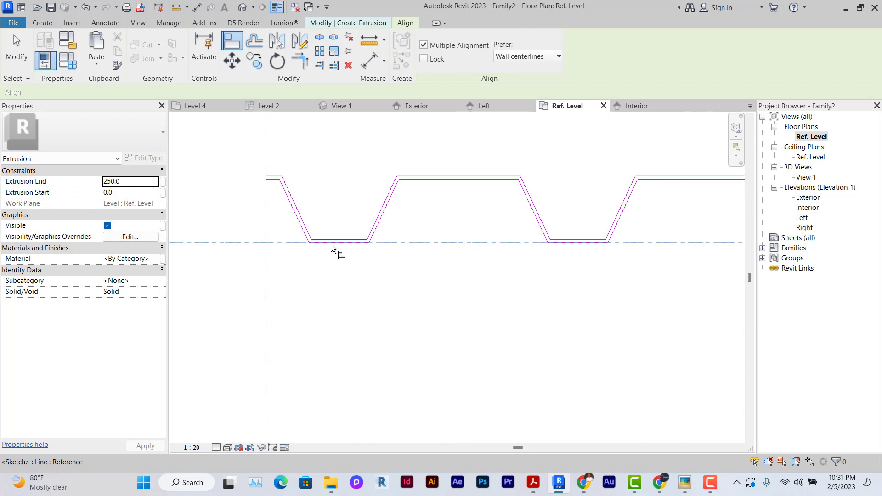
scroll(334, 246, up, 5)
scroll(441, 250, down, 4)
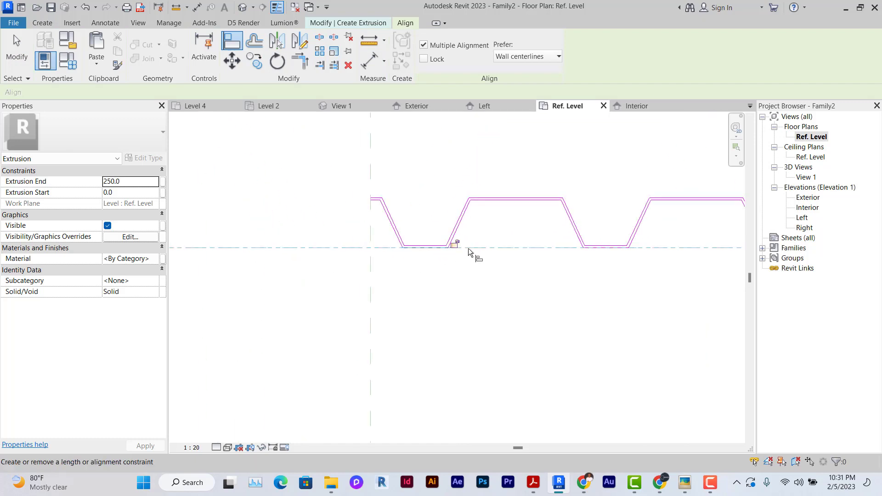
scroll(453, 248, up, 3)
scroll(454, 237, down, 4)
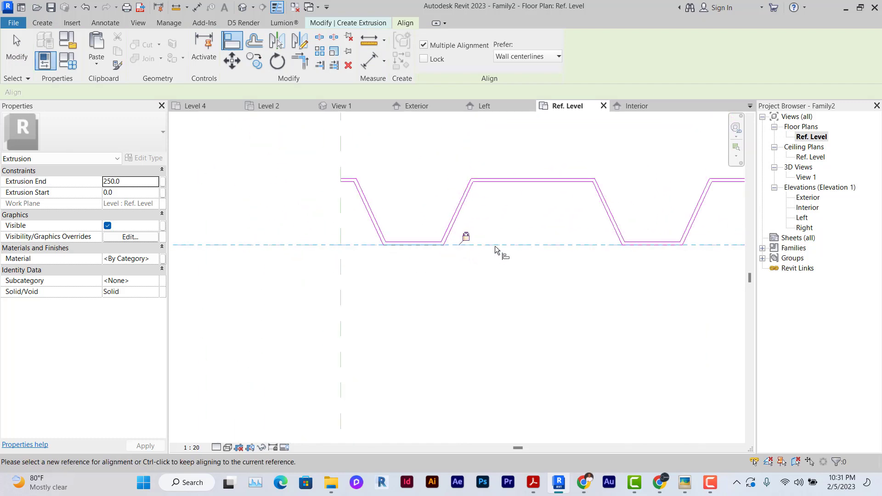
Align and lock the lower lines of the second and third base segments to the horizontal reference plane
scroll(439, 231, up, 3)
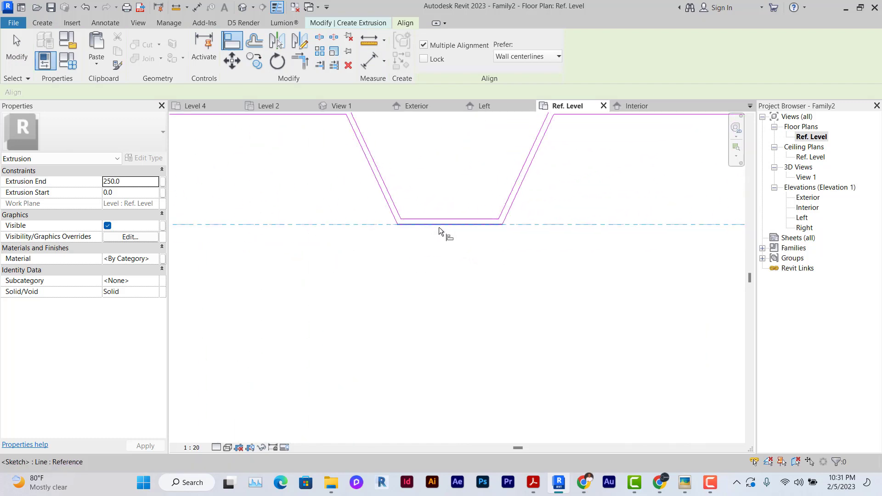
click(473, 212)
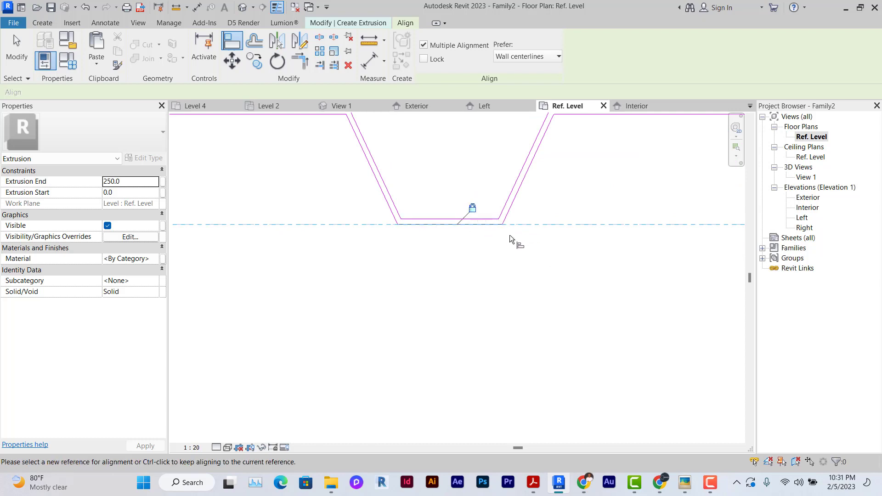
scroll(501, 243, down, 3)
scroll(453, 232, up, 2)
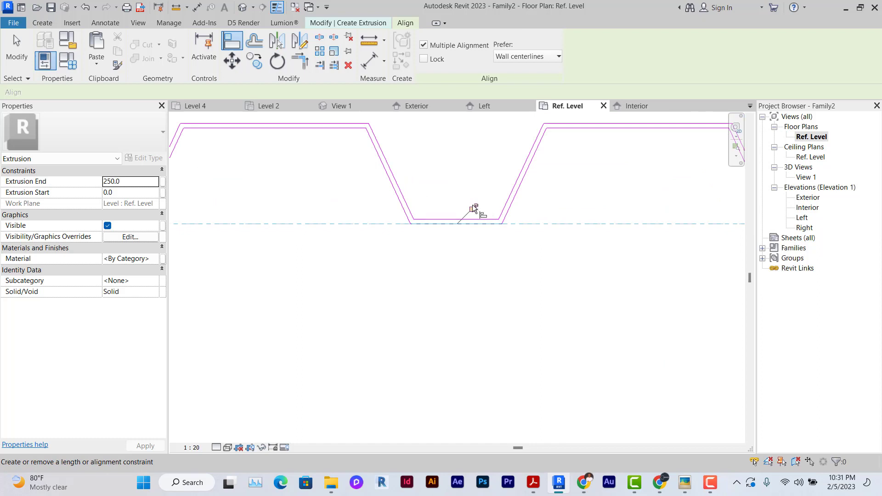
scroll(444, 233, down, 2)
scroll(444, 237, down, 3)
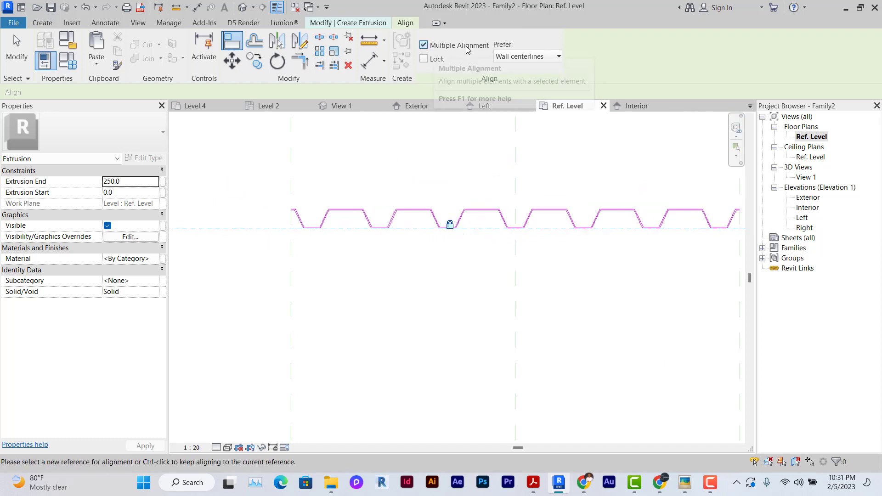
Align and lock the left half of the centre base segment's lower line to the horizontal reference plane
scroll(488, 217, up, 5)
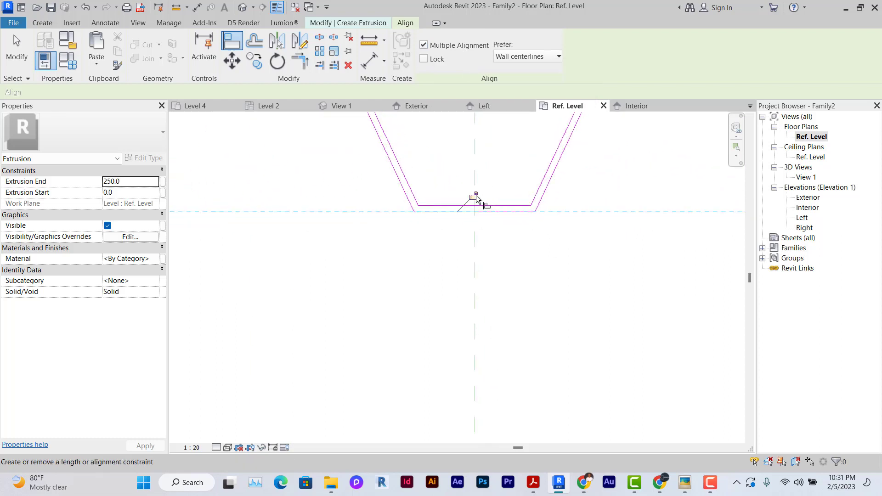
click(475, 198)
click(503, 212)
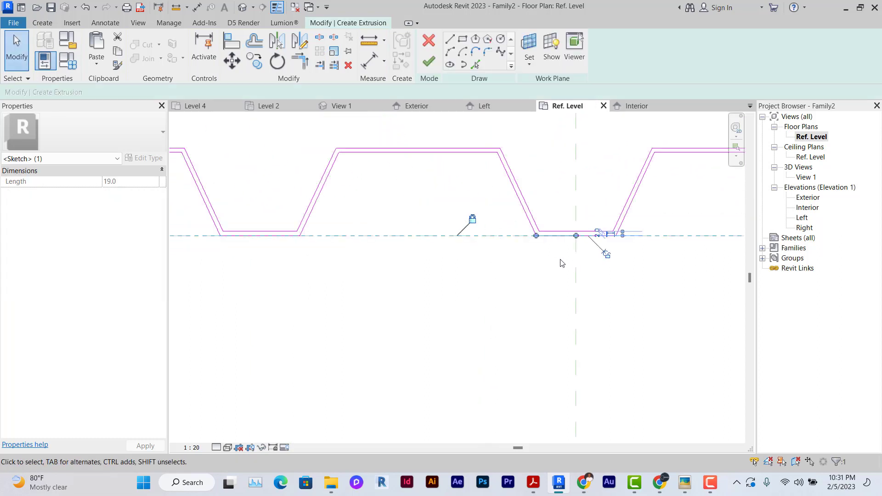
key(Escape)
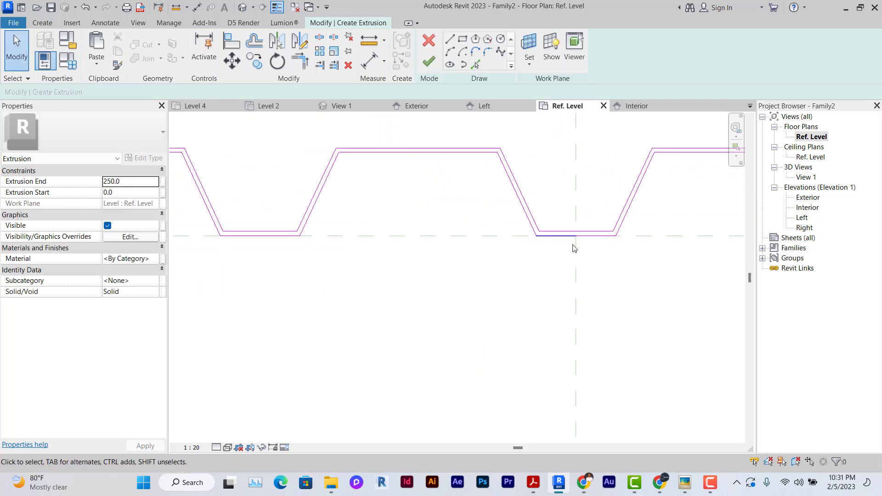
click(565, 237)
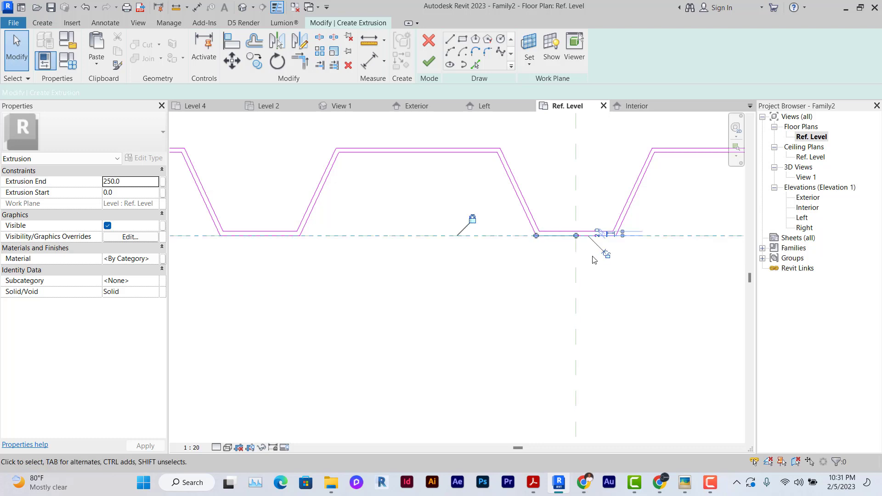
key(Escape)
Close the left end of the profile with a 2 mm vertical line on the left reference plane
scroll(548, 284, down, 7)
middle_drag(663, 288, 601, 285)
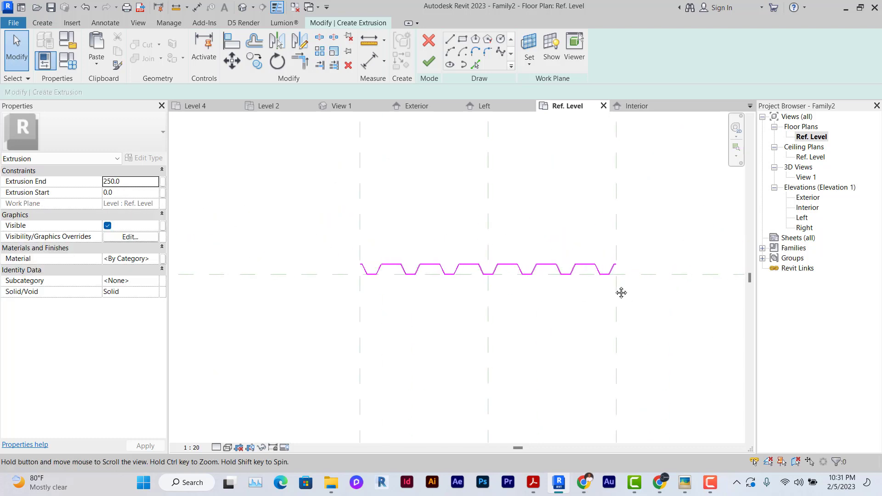
click(450, 38)
scroll(374, 267, up, 5)
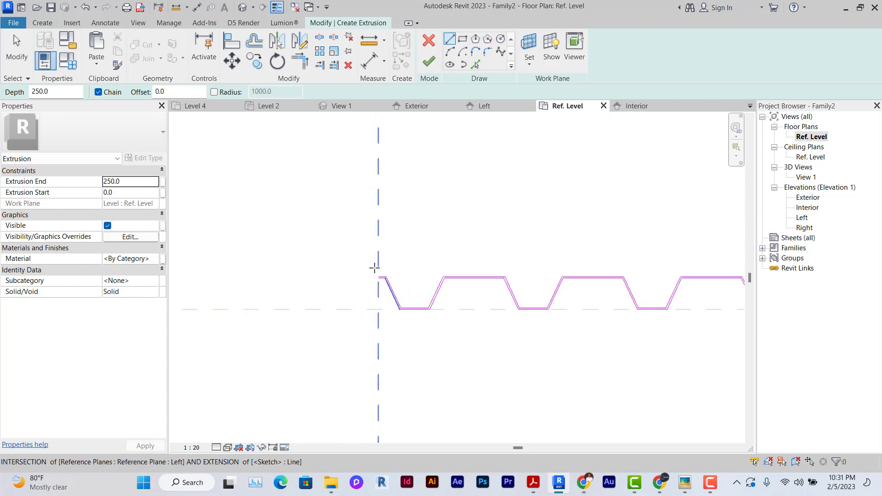
click(388, 278)
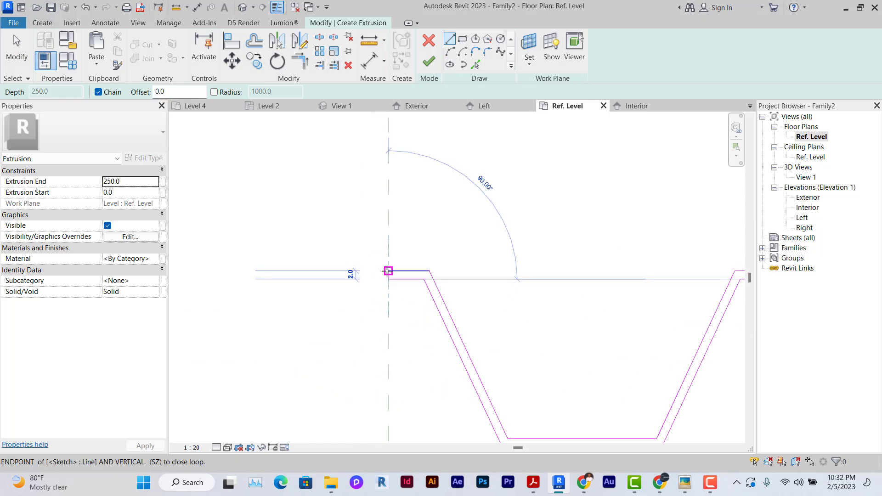
scroll(268, 276, down, 8)
key(Escape)
Close the profile's right end with a 2 mm vertical line and finish the extrusion sketch
scroll(596, 266, up, 6)
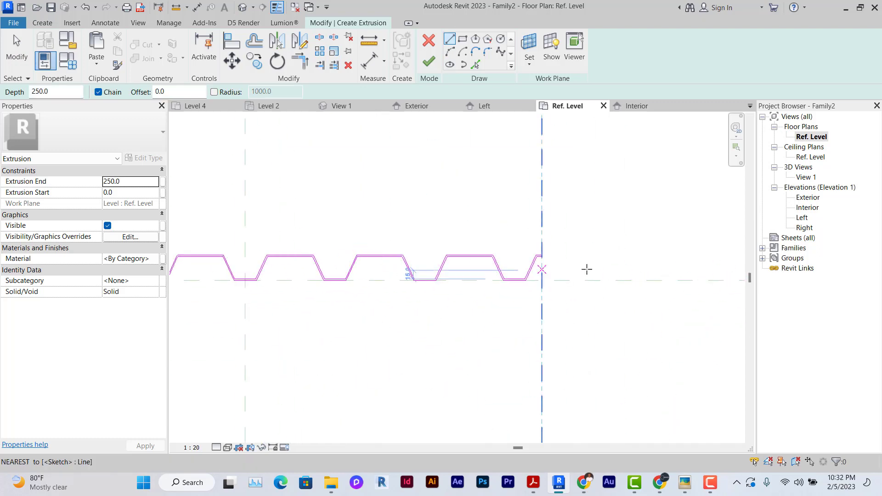
click(485, 235)
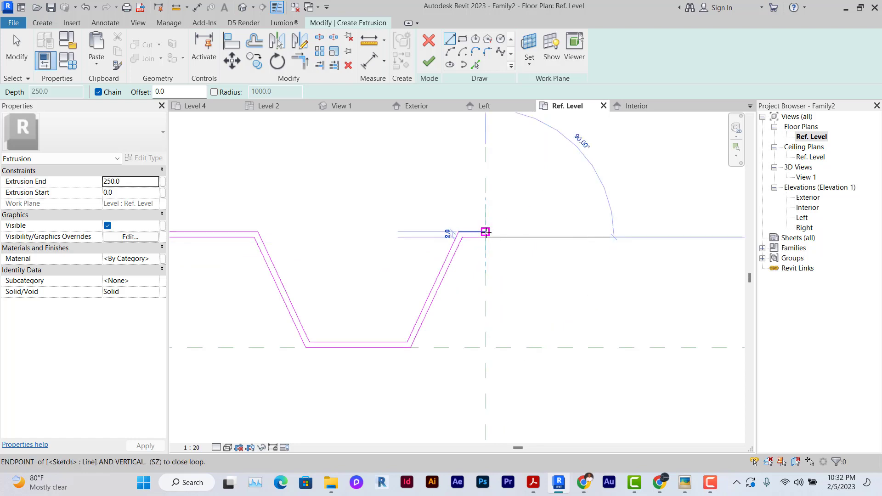
key(Escape)
scroll(529, 209, down, 4)
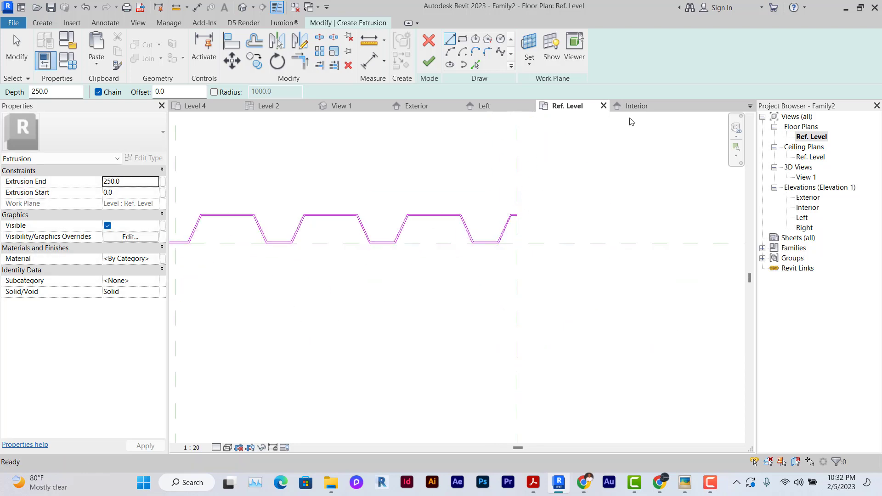
key(Escape)
click(428, 63)
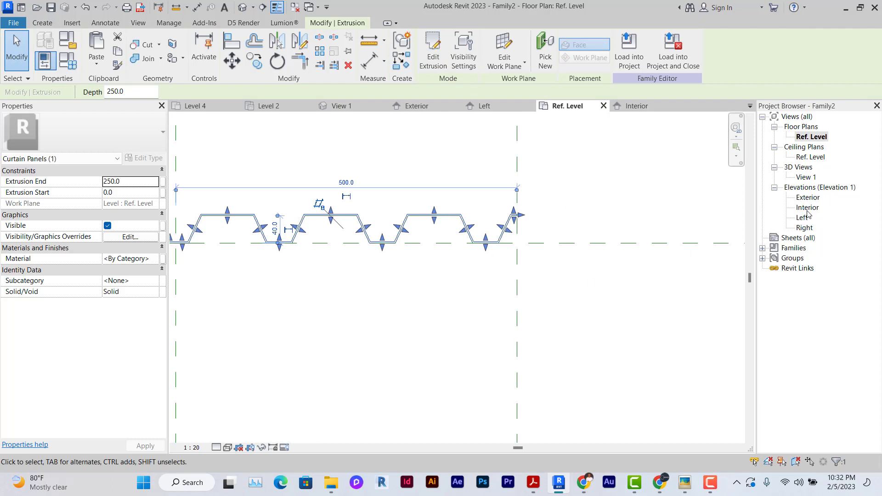
In the Exterior elevation, stretch the extrusion's top edge to the upper reference plane at 4000 mm and lock it there
double_click(809, 202)
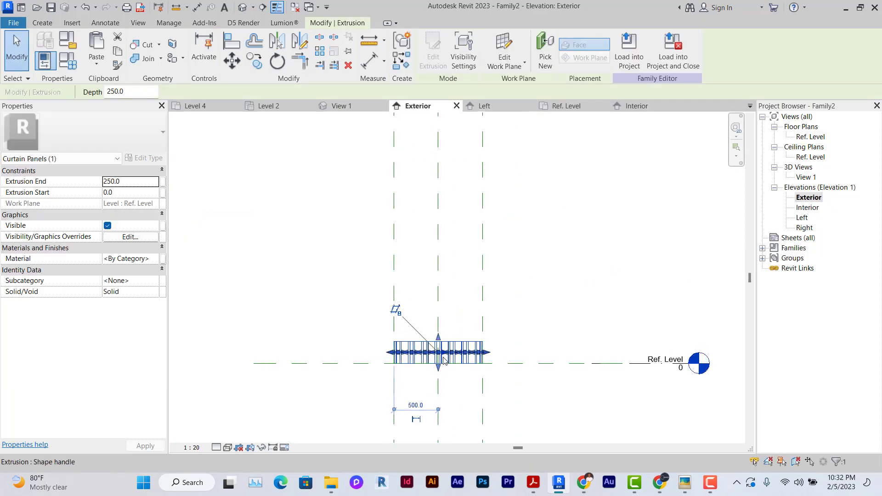
middle_drag(513, 332, 519, 378)
drag(444, 383, 442, 219)
middle_drag(443, 229, 430, 346)
scroll(430, 341, down, 1)
drag(431, 329, 430, 195)
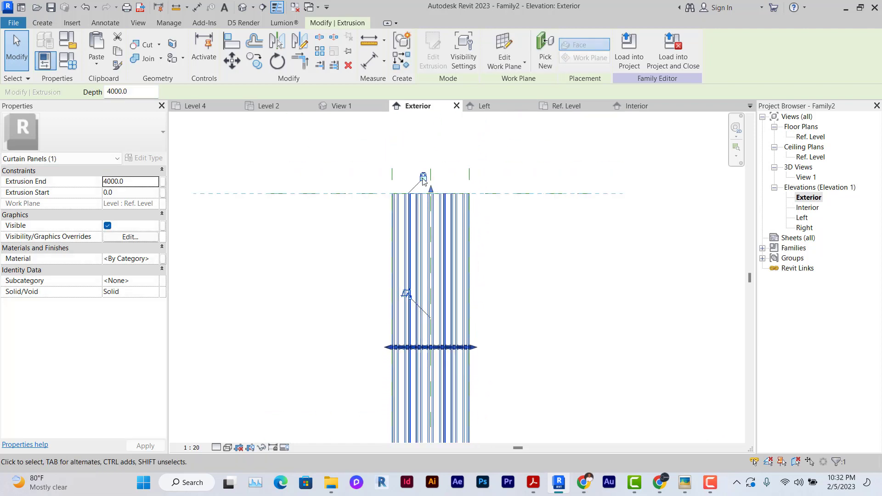
In the Exterior elevation, align the corrugated extrusion's bottom edge to the Ref. Level line and lock it there
middle_drag(528, 291, 538, 222)
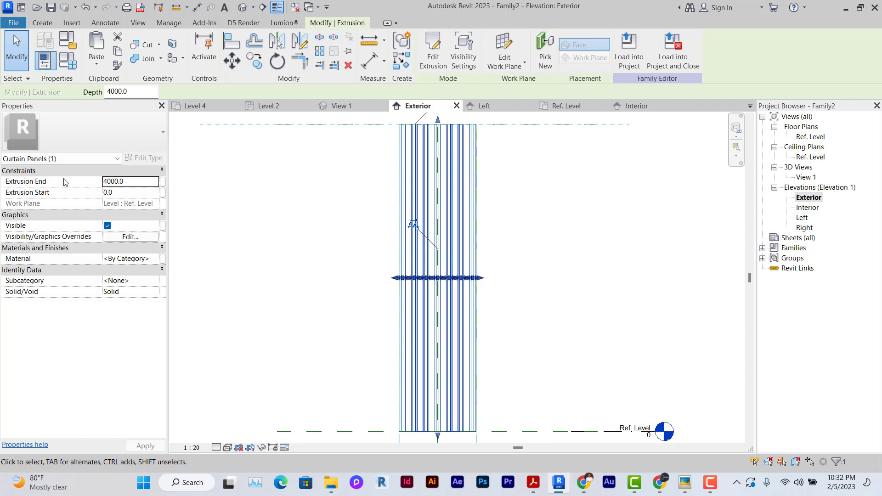
scroll(258, 252, down, 3)
scroll(375, 347, up, 4)
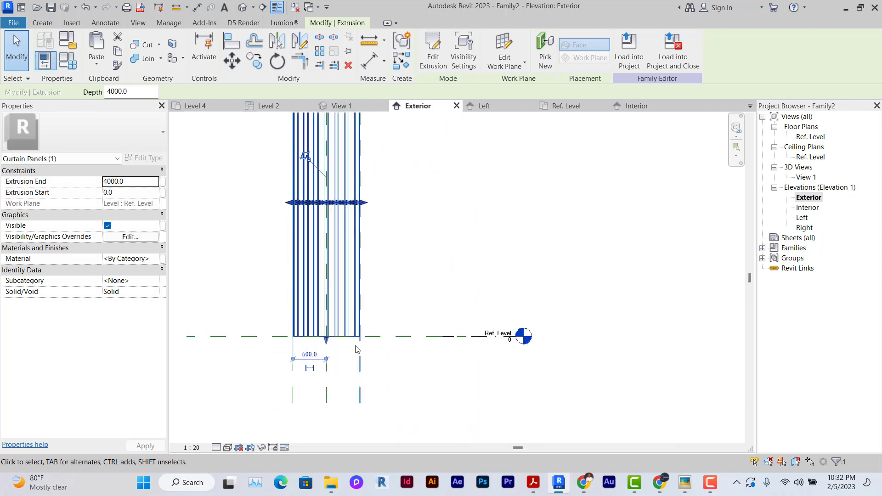
key(Escape)
scroll(291, 332, up, 2)
click(311, 333)
mouse_move(327, 337)
mouse_down()
mouse_move(333, 291)
mouse_move(335, 335)
mouse_up()
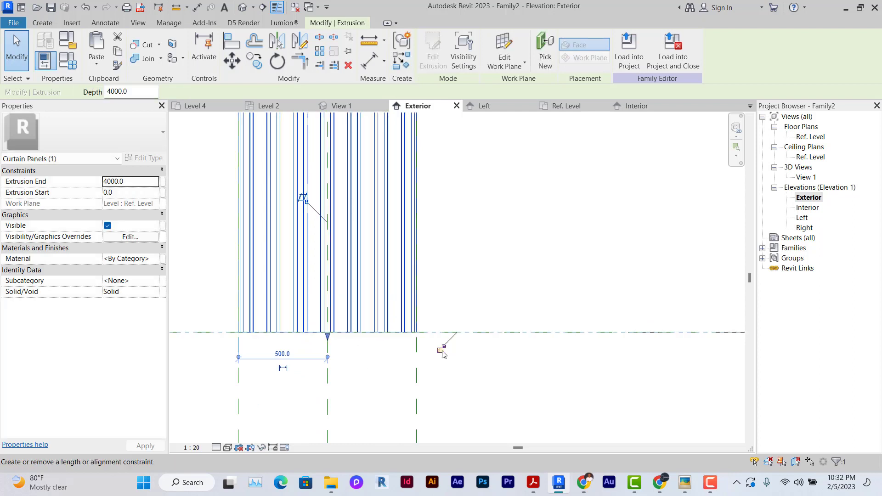
click(518, 366)
scroll(516, 363, down, 5)
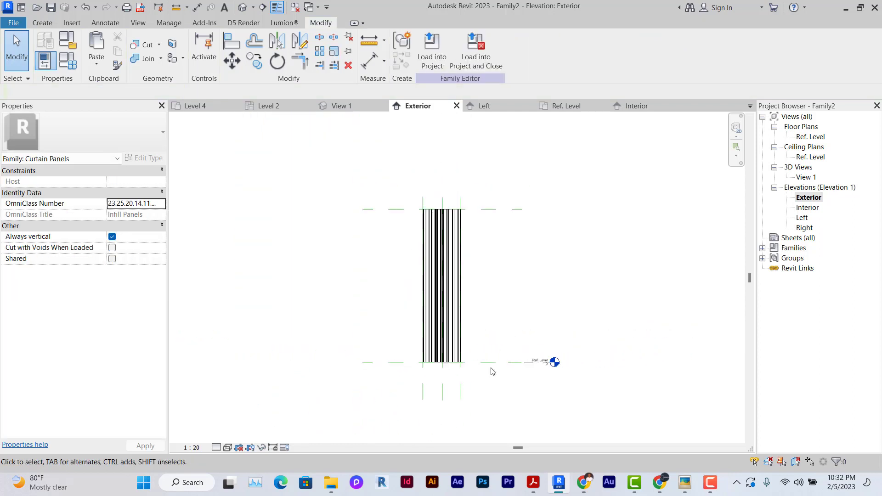
middle_drag(499, 319, 480, 303)
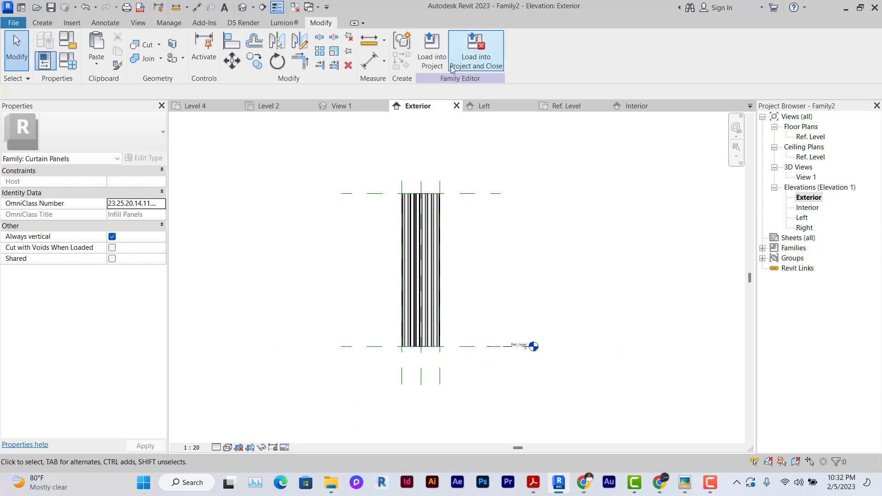
Start saving the family and choose the library's Curtain Wall Panels folder as its location
click(51, 8)
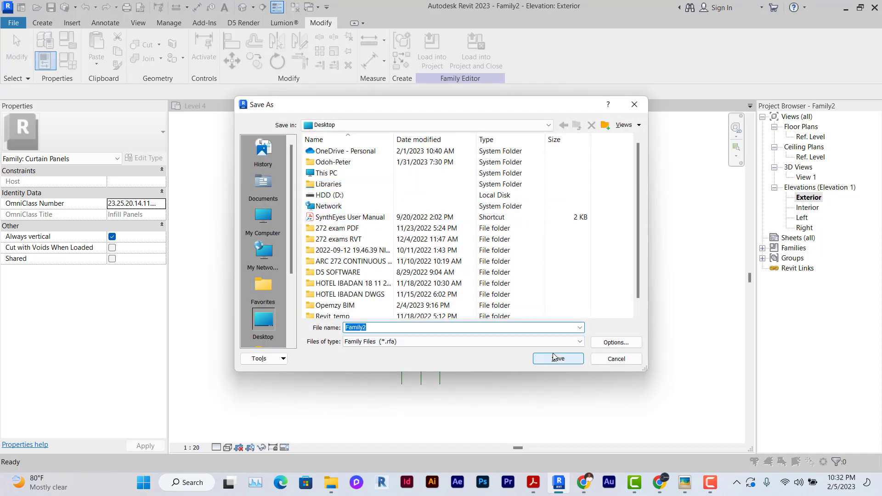
scroll(277, 233, down, 3)
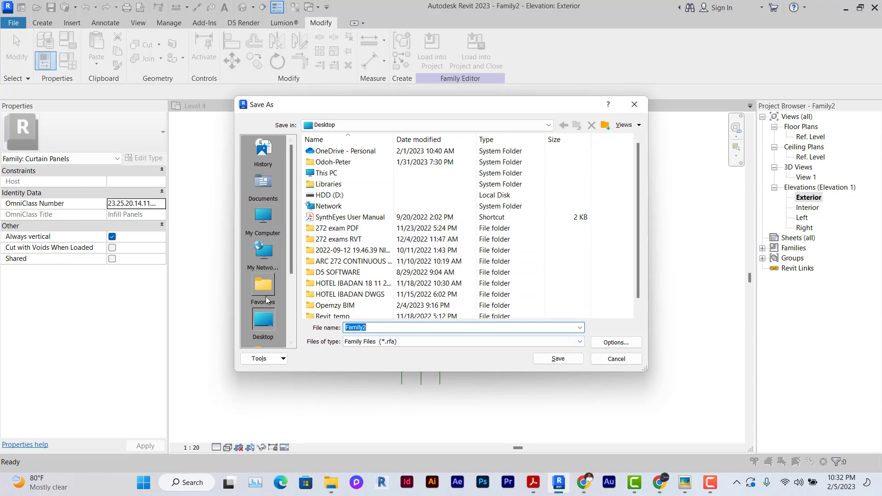
click(263, 322)
scroll(380, 273, down, 1)
scroll(380, 272, up, 4)
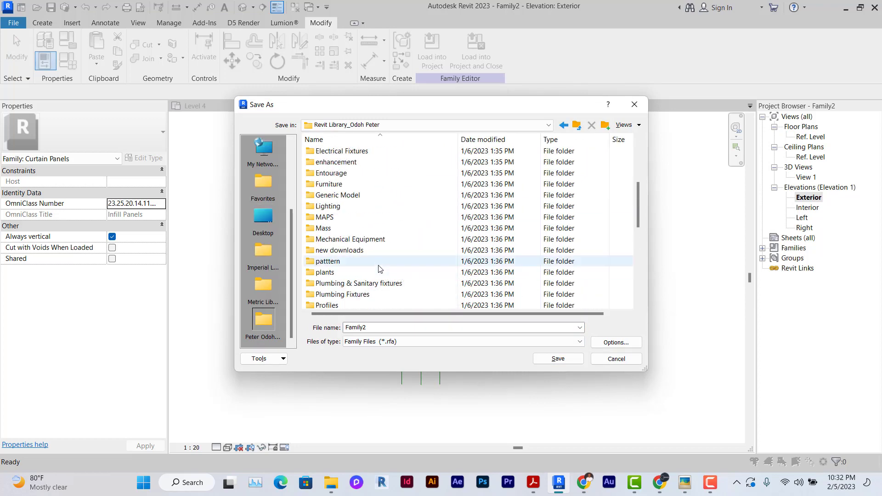
scroll(381, 234, up, 4)
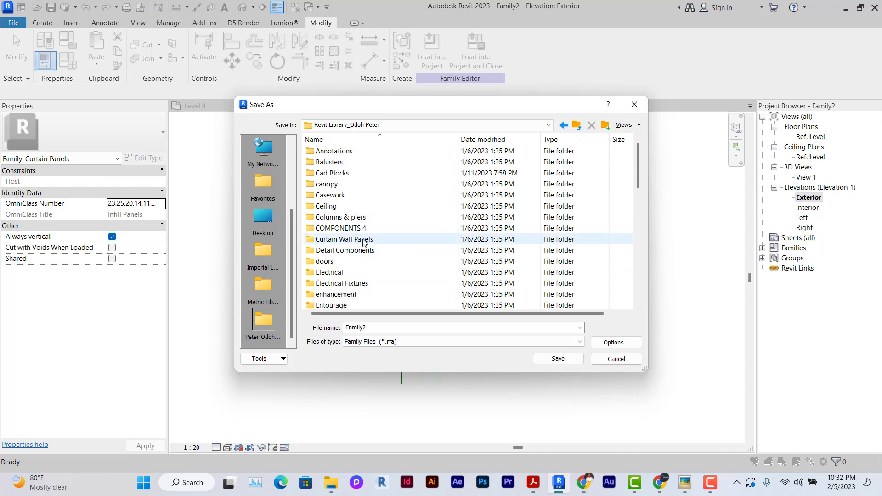
double_click(381, 239)
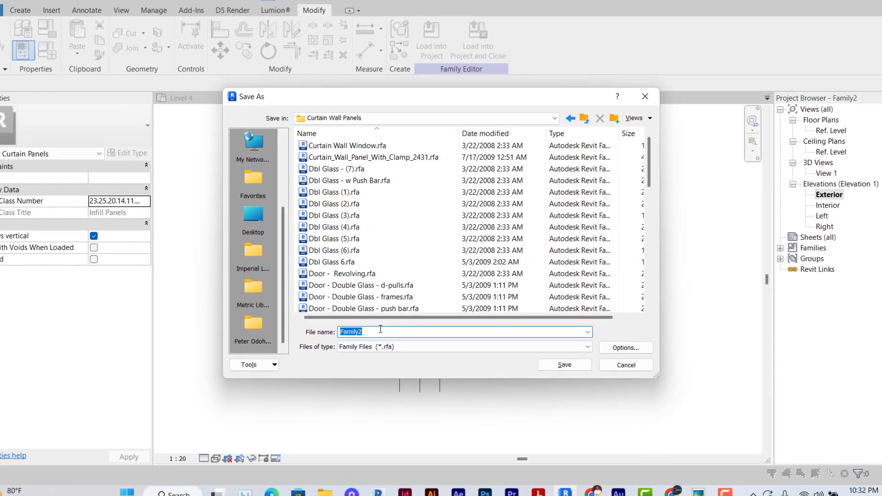
Save the family under the name Roofing Sheet and load it into presentation site plan.rvt
text(Roo)
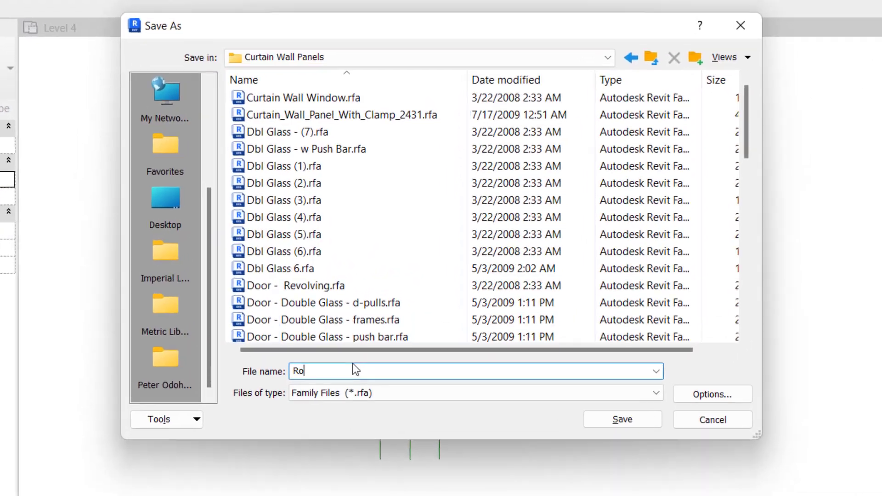
text(fing )
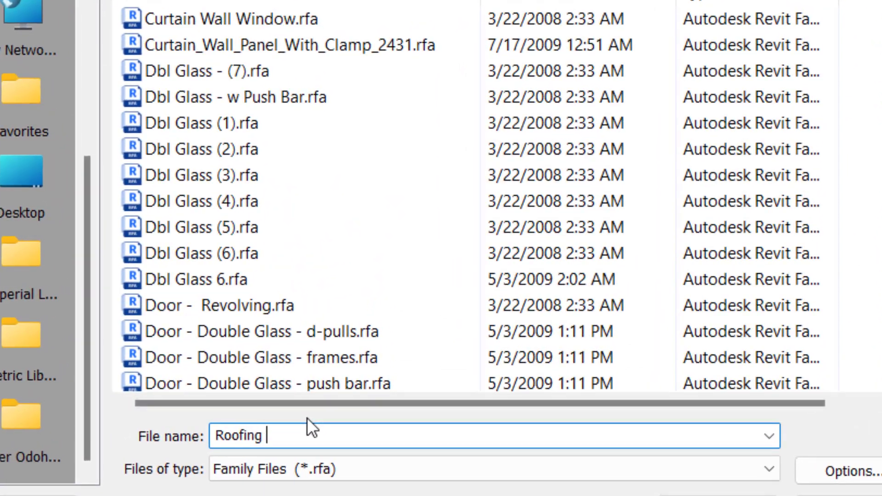
text(Sheet)
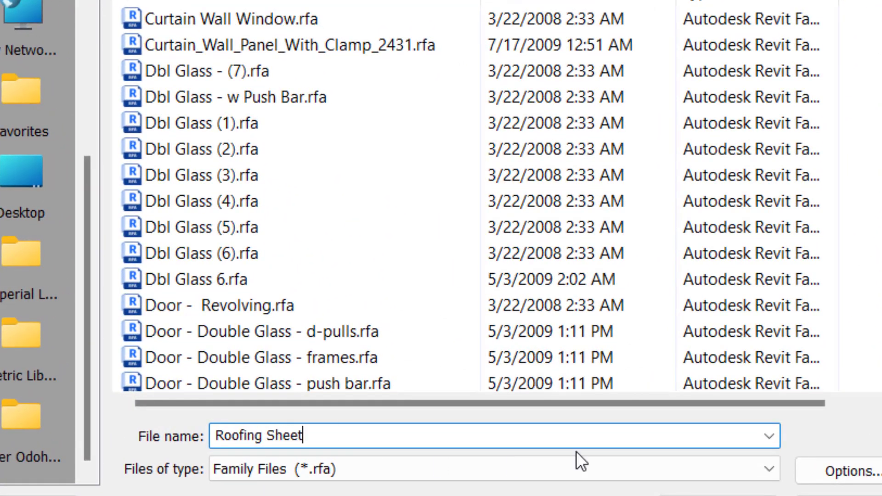
key(Return)
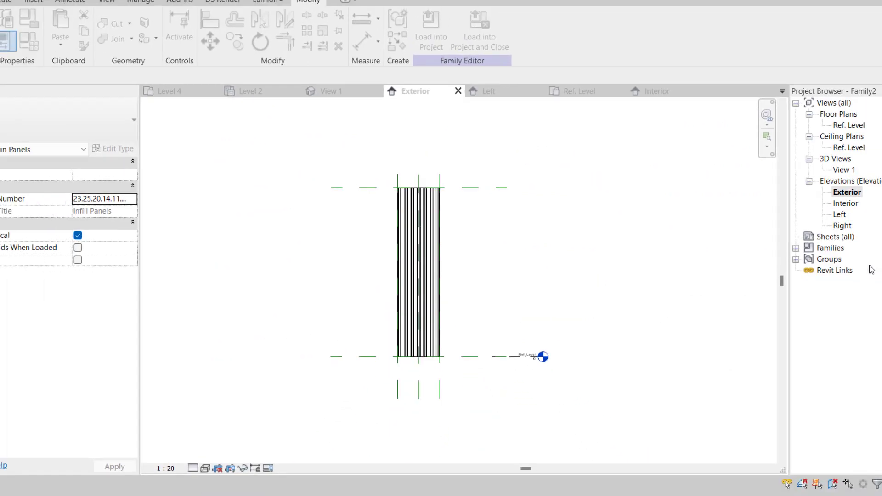
click(431, 28)
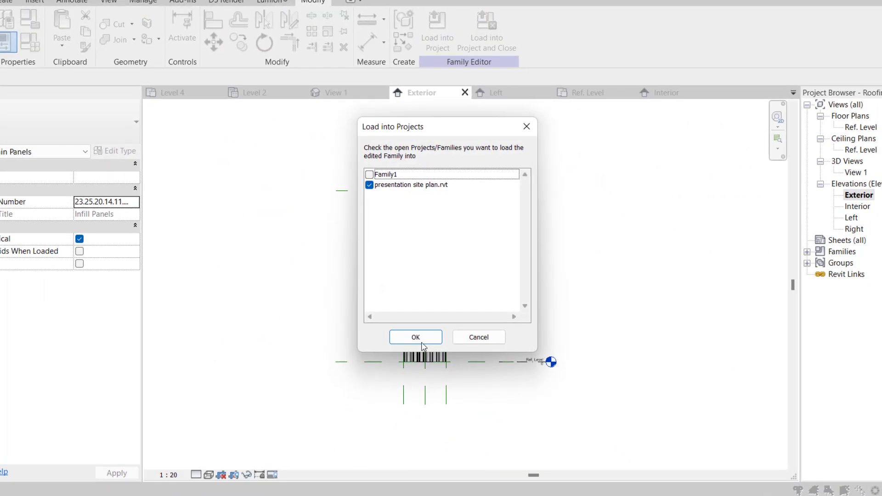
click(526, 421)
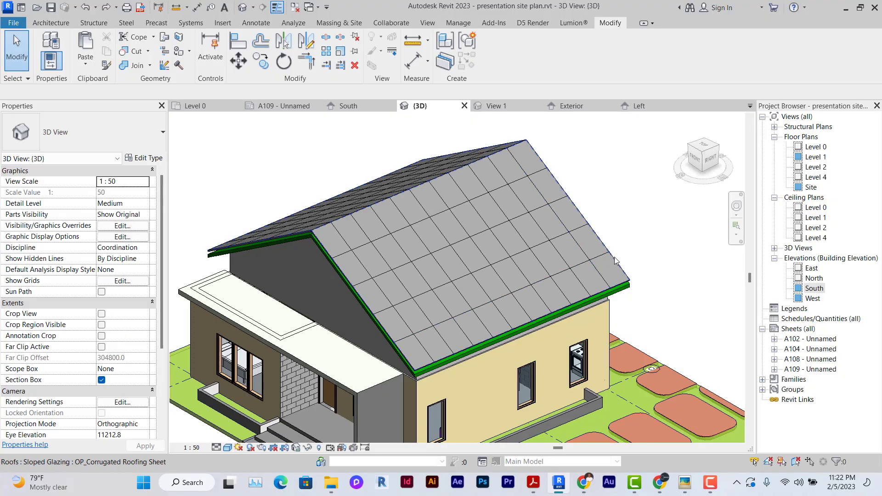
Set the curtain panel of the roof's OP_Corrugated Roofing Sheet type to Roofing Sheet : Roofing Sheet and accept the warnings
click(617, 261)
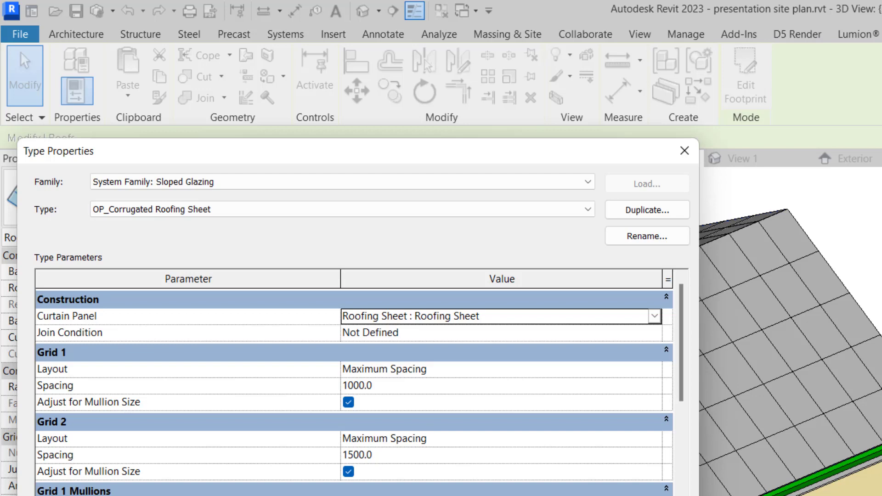
key(Return)
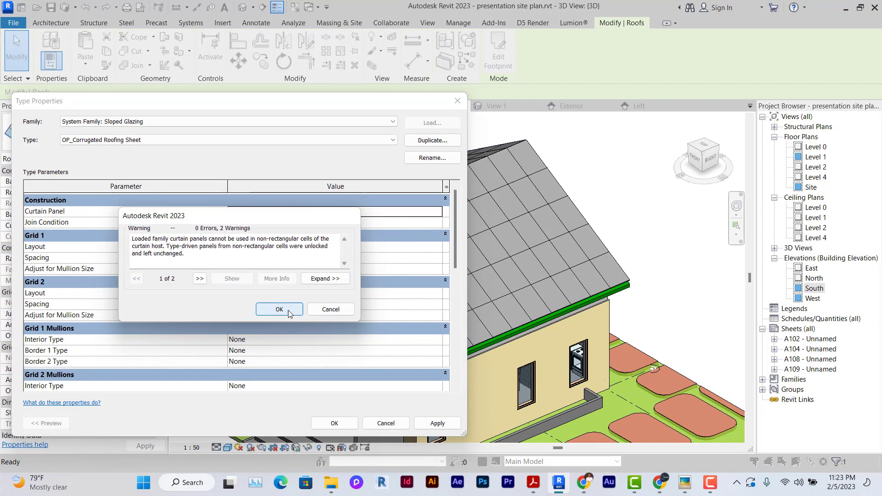
click(279, 310)
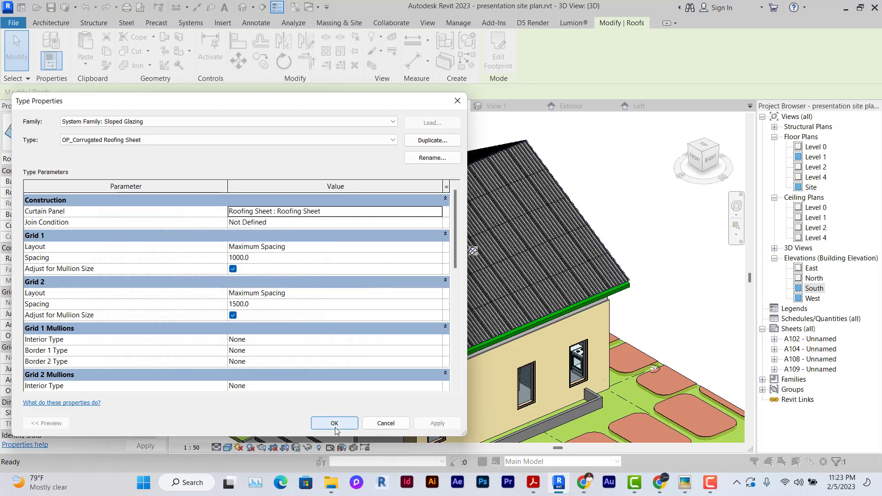
click(334, 423)
key(Escape)
In the South elevation, move the corrugated roof vertically down from its underside ridge point towards the green gable apex
scroll(578, 186, up, 5)
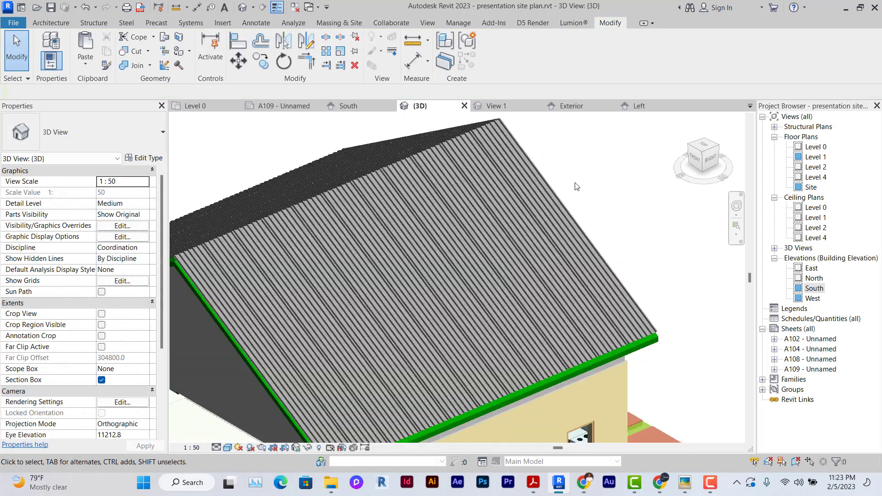
scroll(278, 318, up, 6)
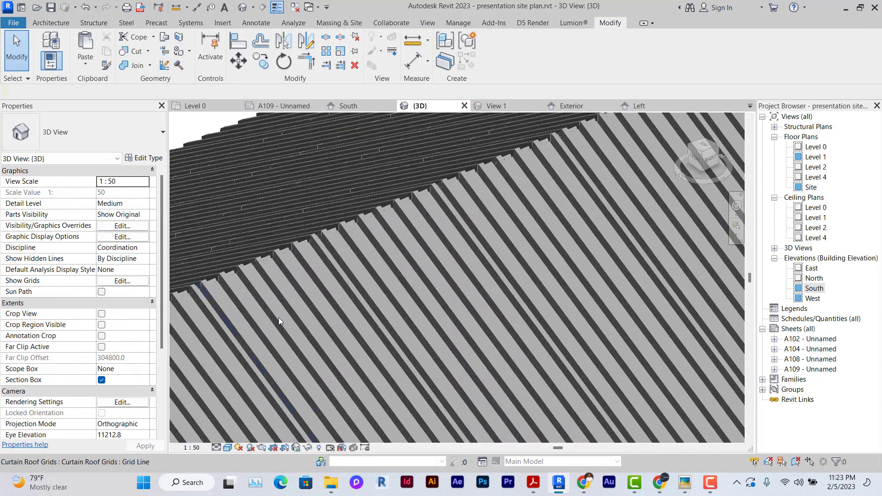
scroll(389, 250, down, 3)
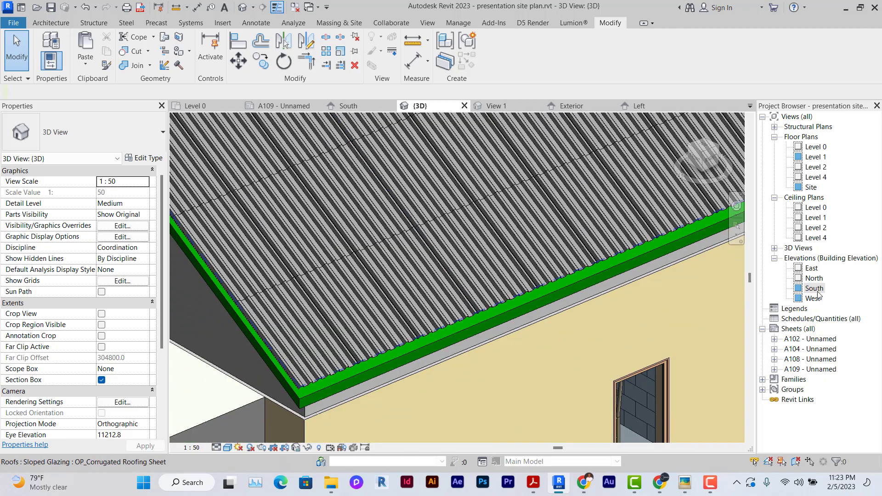
double_click(817, 291)
scroll(376, 267, up, 4)
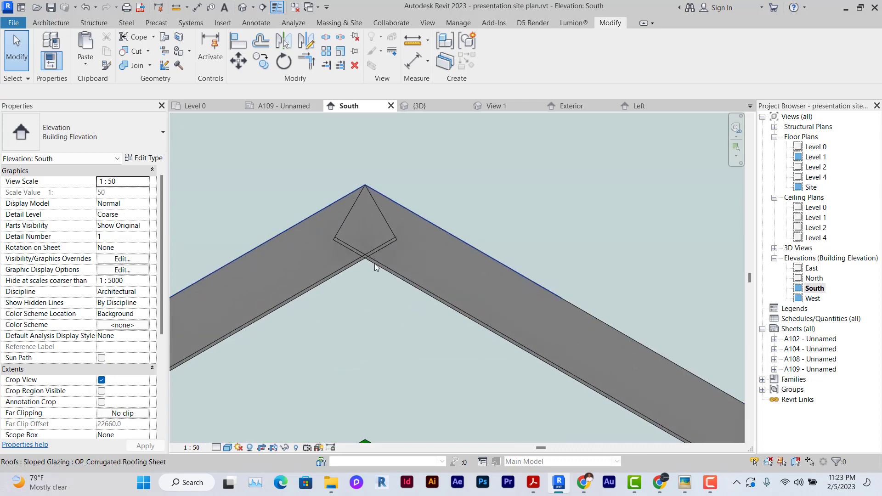
click(375, 266)
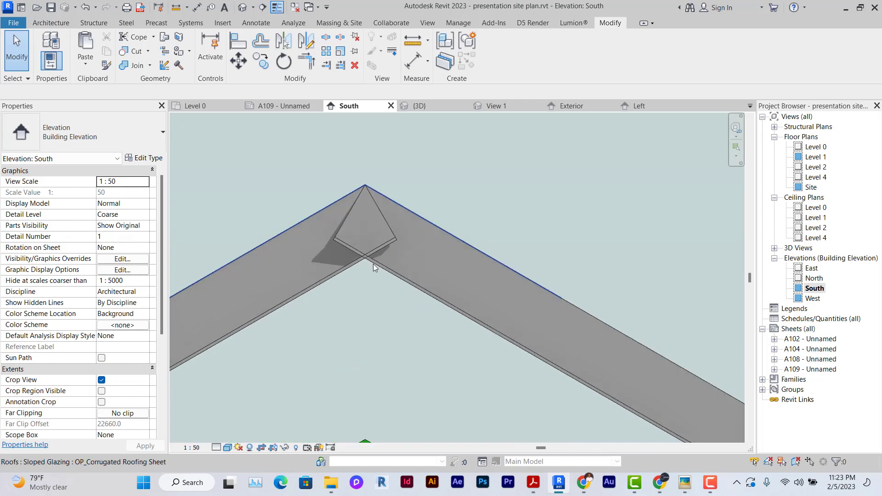
click(238, 66)
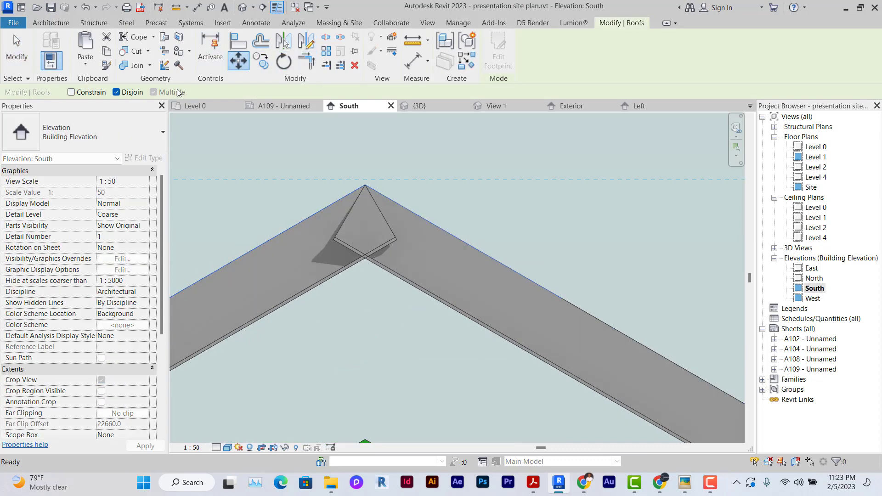
click(365, 257)
middle_drag(365, 420, 415, 284)
scroll(415, 285, up, 2)
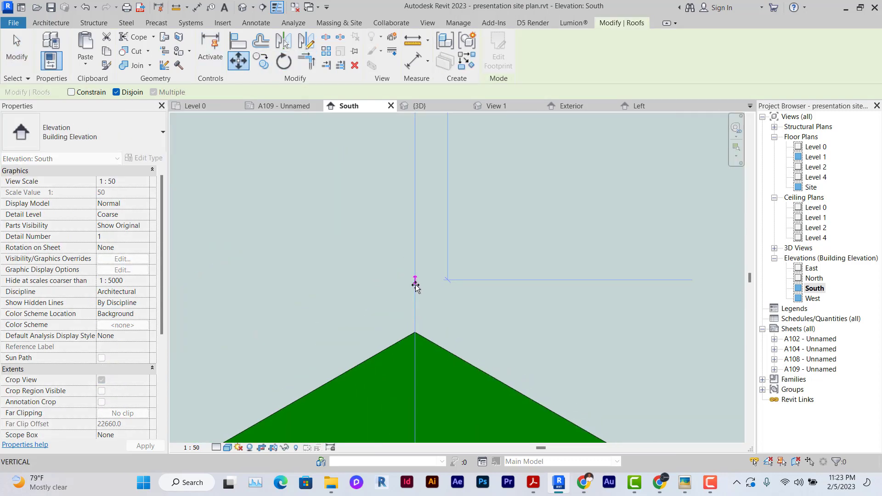
click(452, 298)
Inspect the lowered corrugated roof in the 3D view, checking its eaves, gable edges and ridge from all sides
click(242, 7)
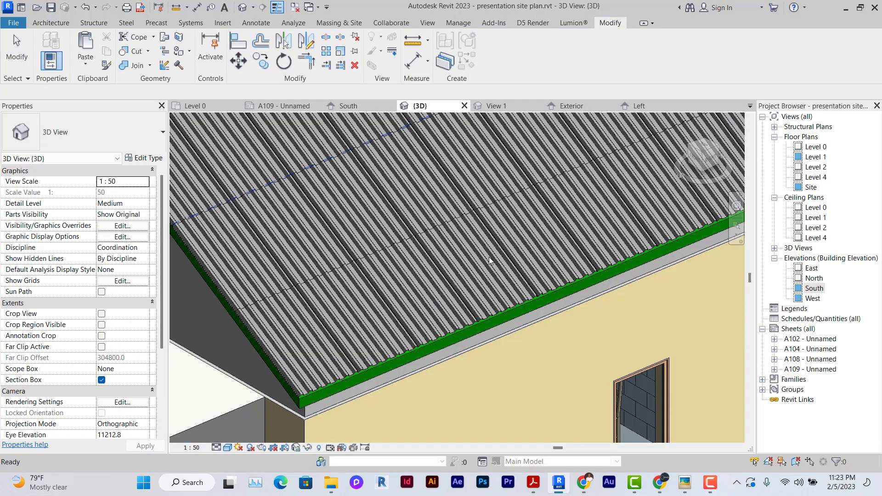
scroll(522, 351, down, 3)
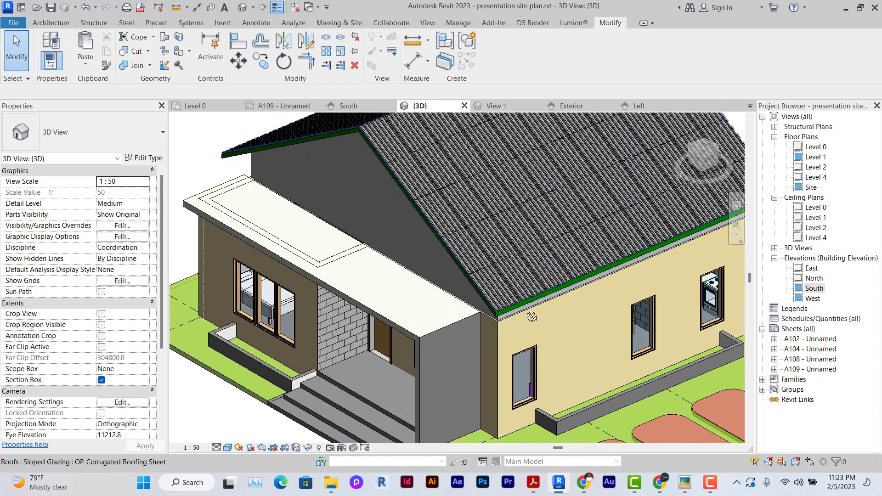
shift+middle_drag(532, 316, 684, 294)
shift+middle_drag(413, 279, 657, 283)
scroll(568, 211, up, 2)
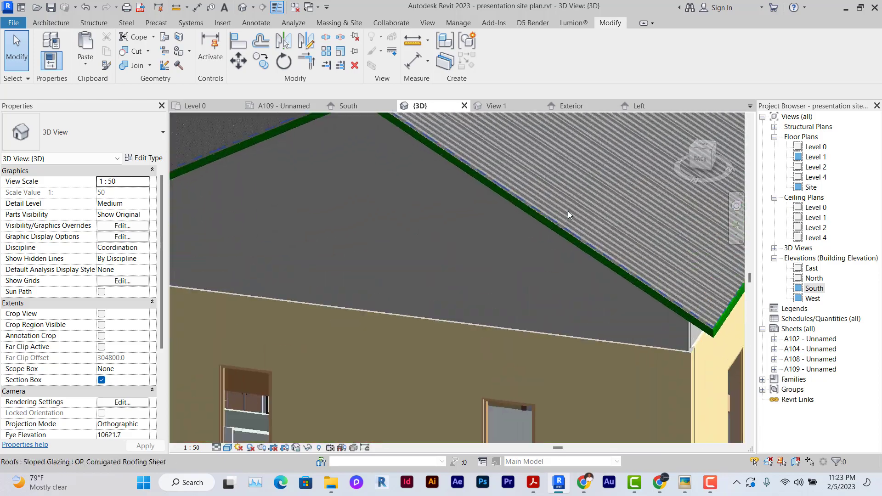
scroll(568, 211, up, 2)
middle_drag(597, 228, 367, 304)
scroll(366, 304, down, 5)
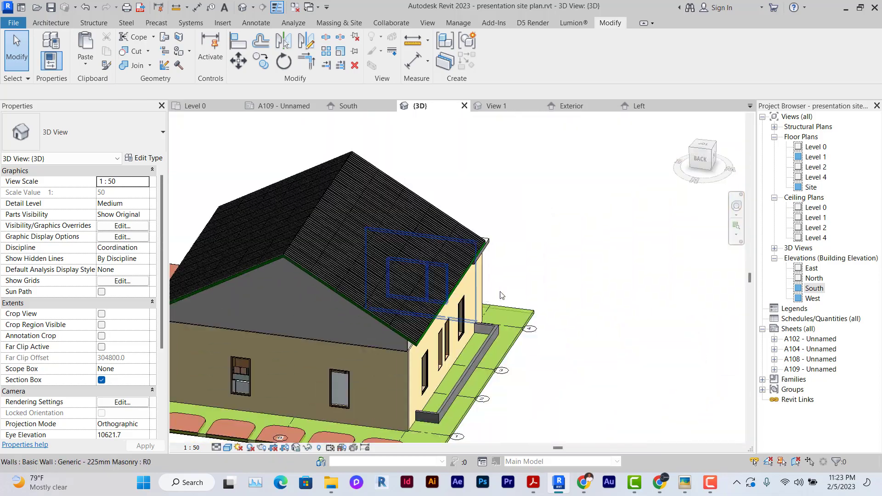
shift+middle_drag(500, 295, 455, 306)
scroll(450, 307, up, 5)
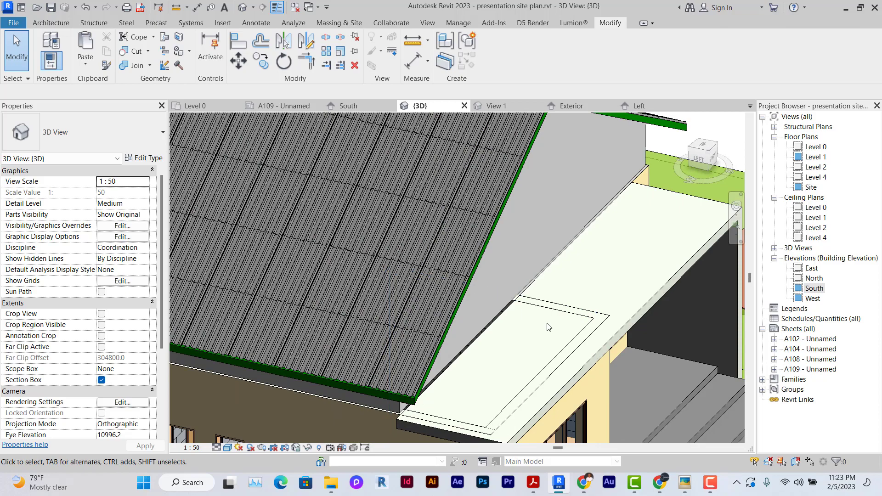
scroll(548, 327, down, 6)
shift+middle_drag(377, 299, 342, 290)
scroll(323, 287, up, 5)
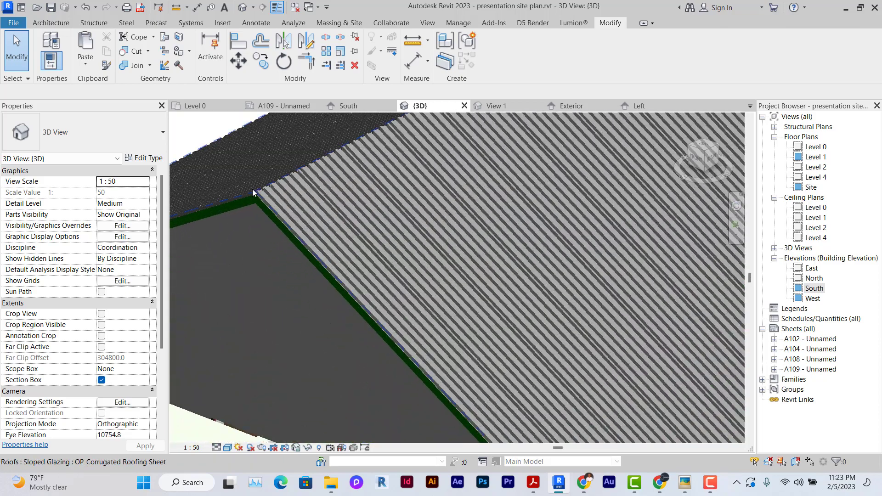
scroll(366, 256, down, 6)
scroll(337, 318, up, 5)
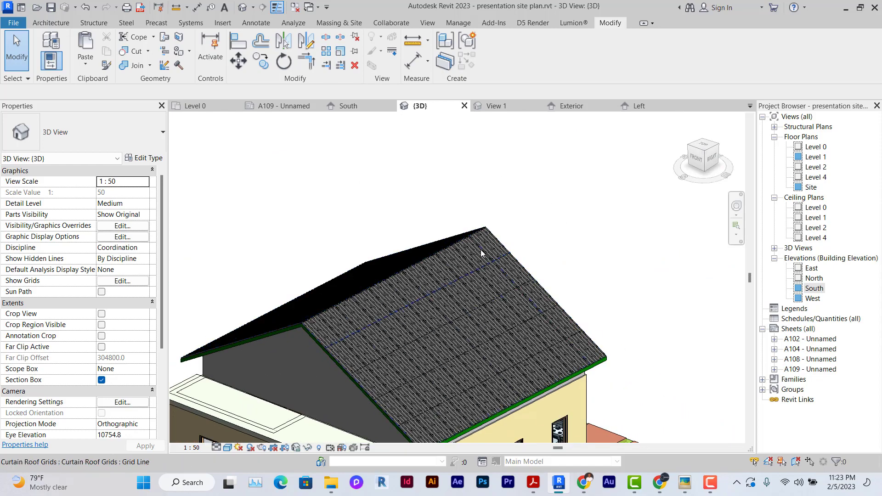
scroll(439, 263, up, 3)
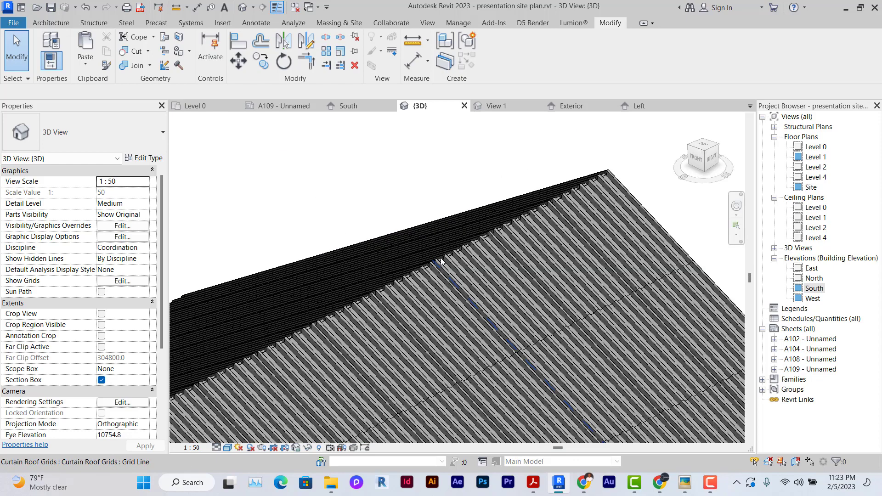
scroll(442, 256, down, 2)
scroll(444, 256, up, 2)
click(444, 256)
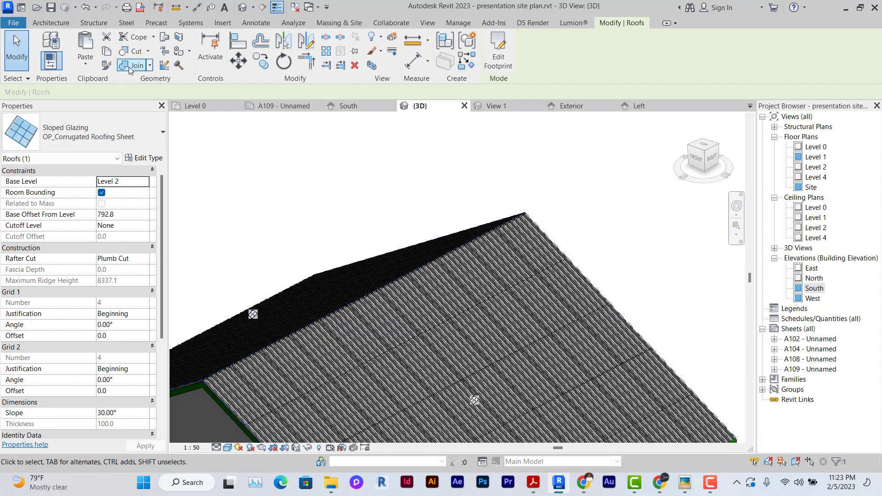
key(Escape)
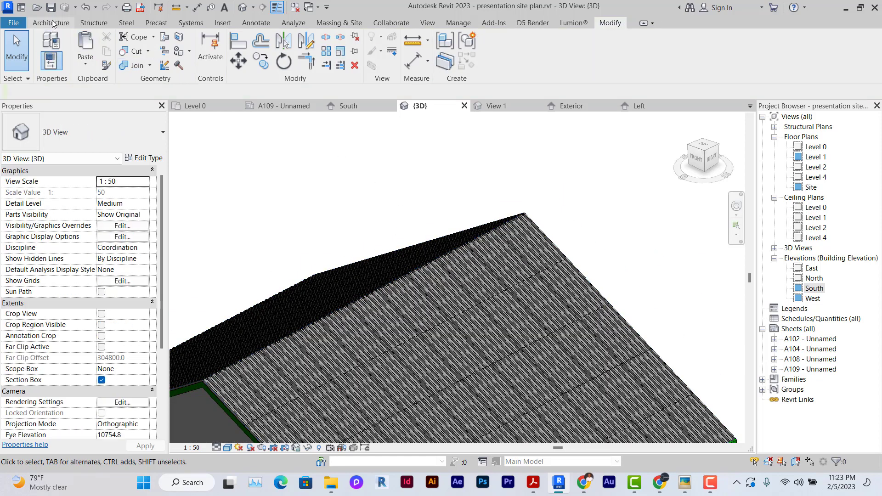
Place an L Corner Mullion of type L Mullion 1 along the ridge of the corrugated roof as a ridge cap
click(52, 23)
click(346, 70)
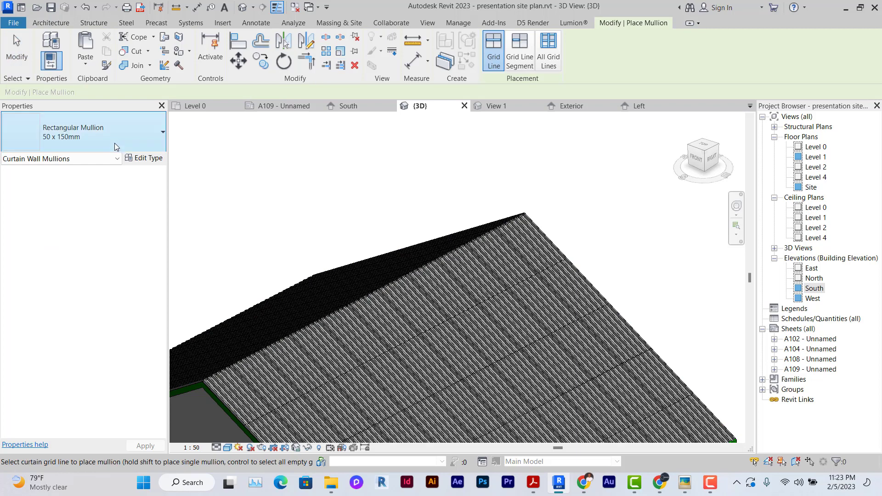
click(115, 142)
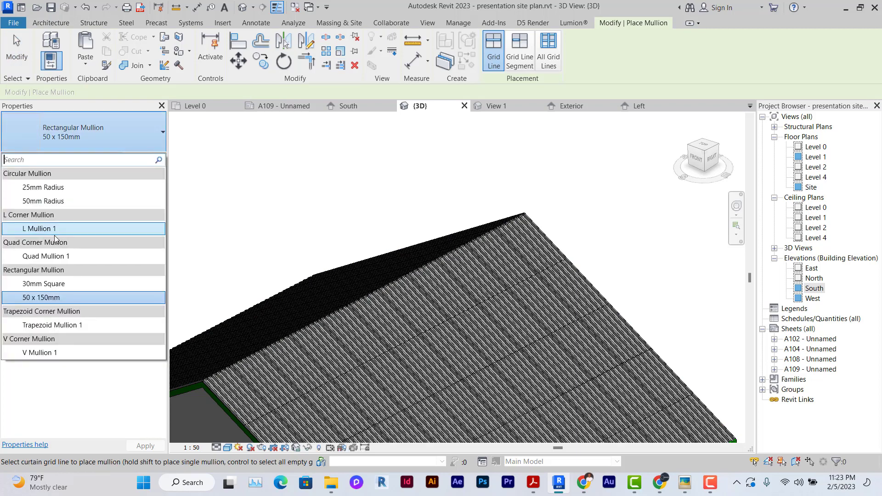
click(58, 229)
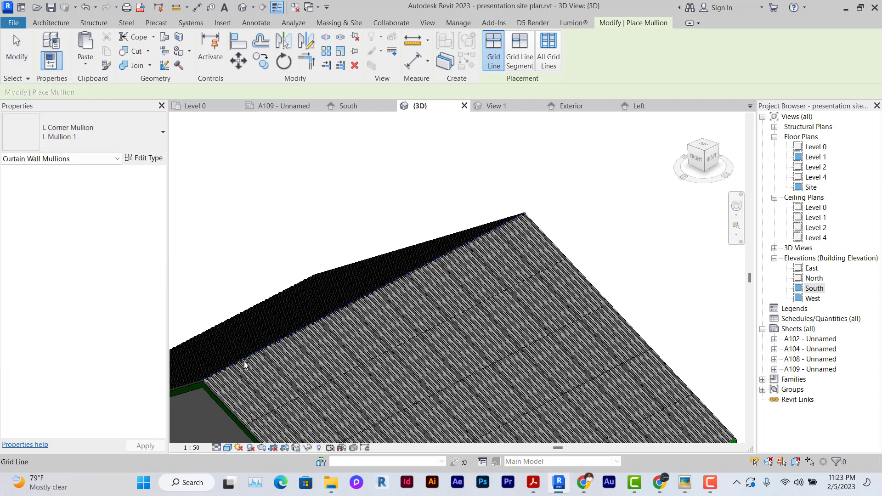
scroll(245, 365, up, 6)
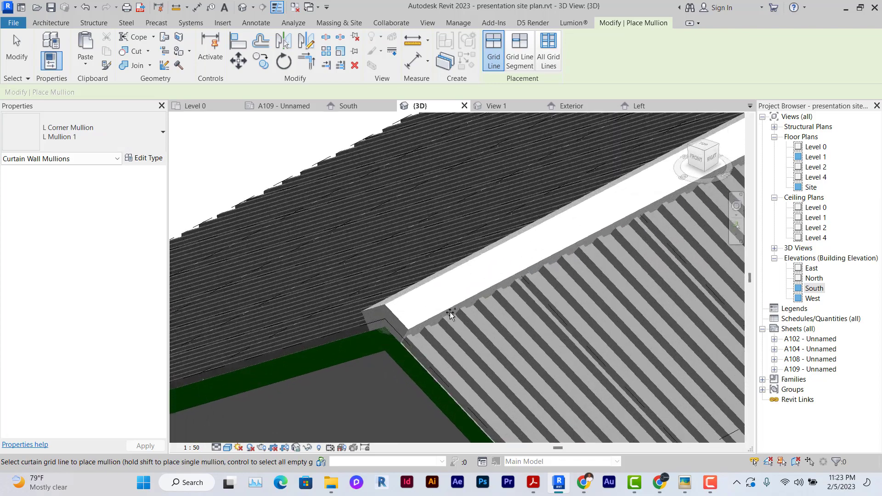
scroll(451, 315, down, 6)
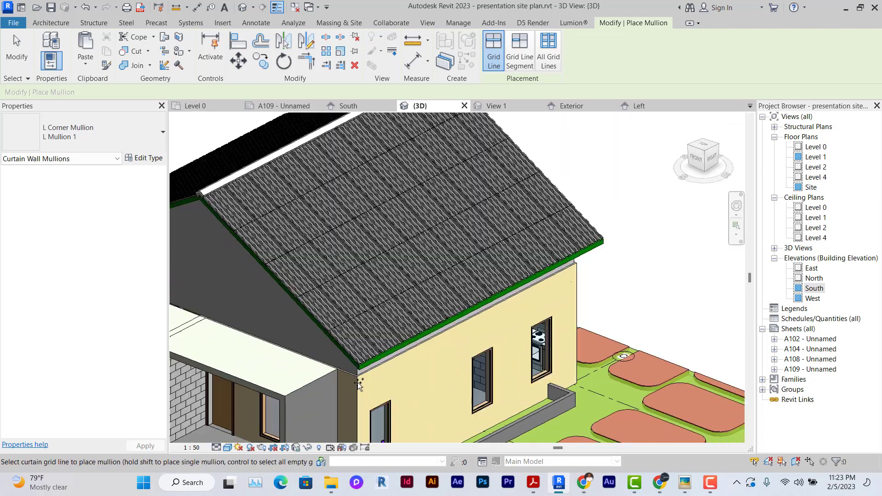
Try to place a 30mm Square rectangular mullion along the gable edge of the corrugated roof slope, ending the mullion command
click(84, 137)
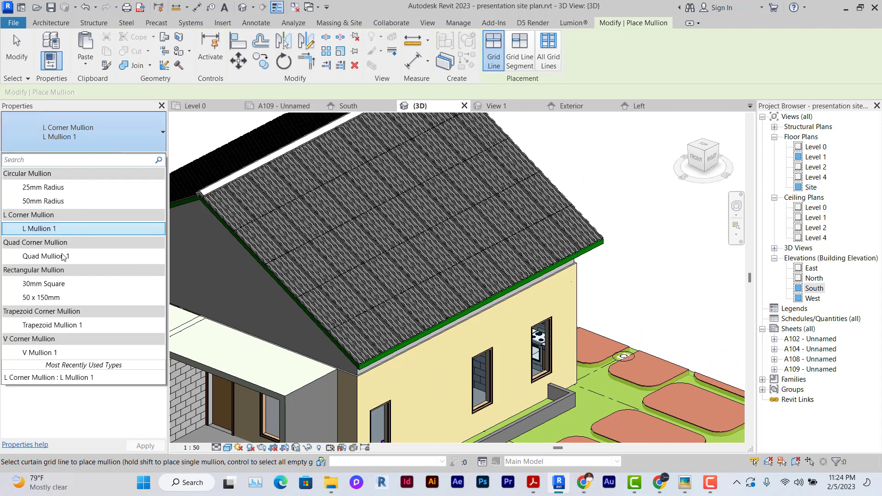
click(65, 284)
scroll(290, 283, up, 5)
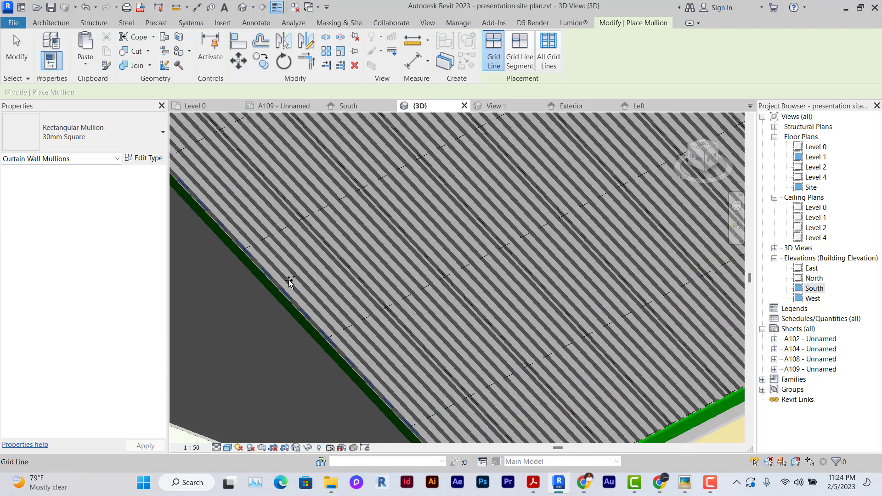
scroll(277, 289, down, 5)
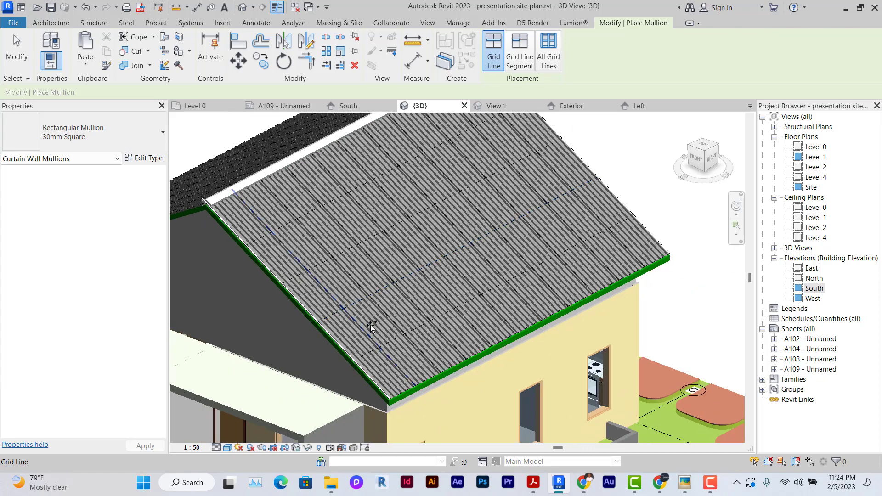
scroll(390, 403, up, 5)
scroll(389, 403, up, 4)
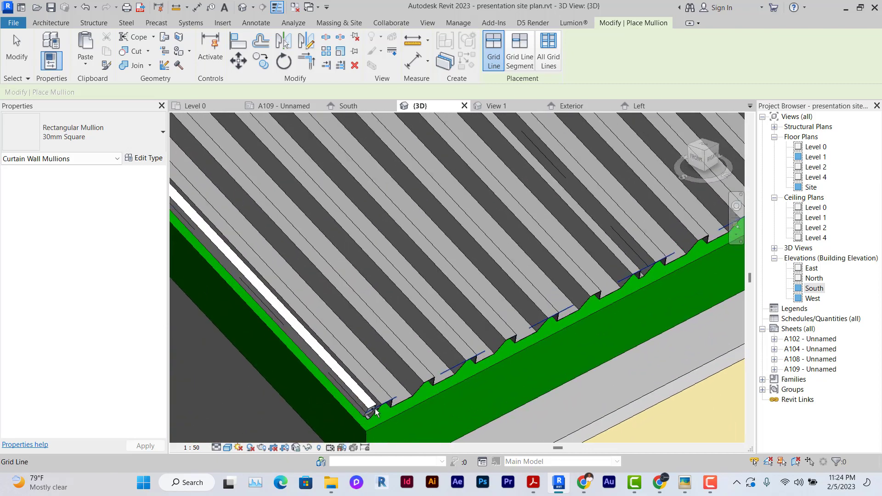
scroll(389, 365, down, 5)
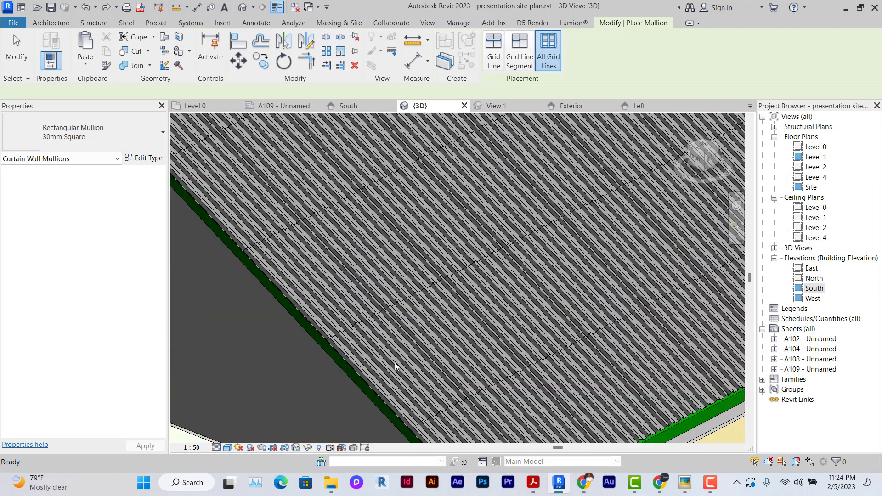
scroll(361, 329, up, 5)
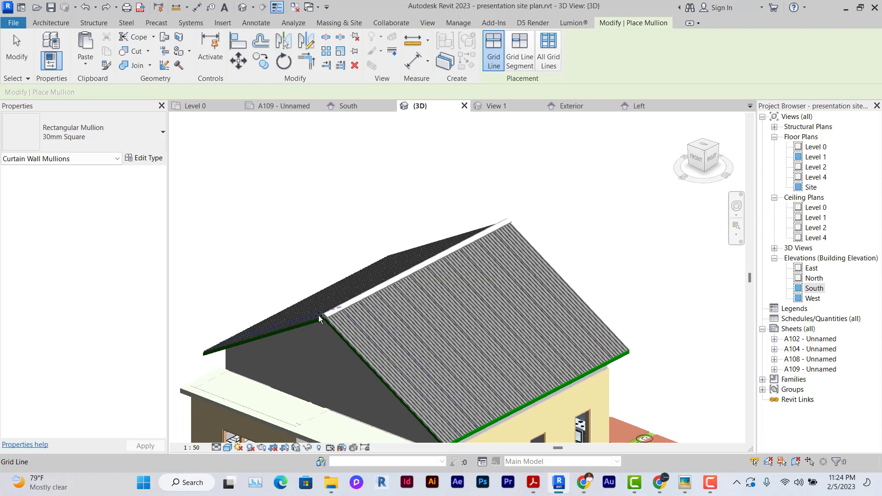
scroll(357, 277, down, 10)
key(Escape)
key(Escape)
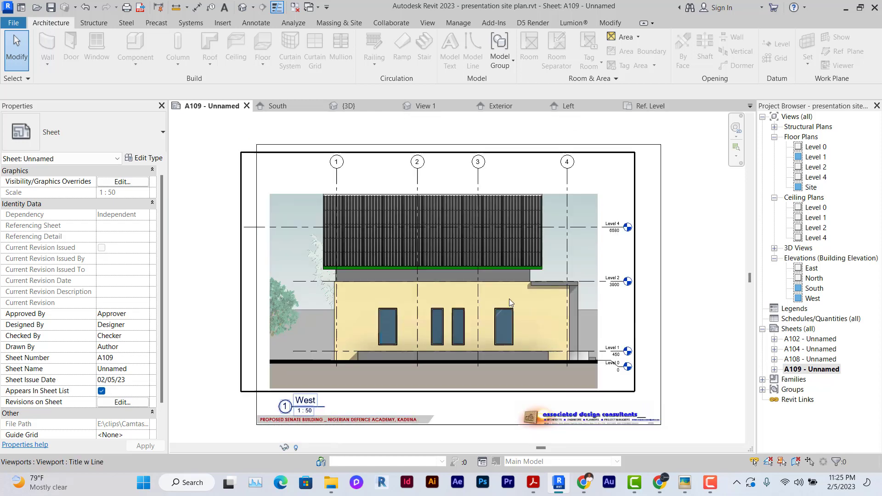
Examine the corrugated roof sheets and ridge cap in the West elevation on sheet A109
scroll(324, 198, up, 2)
scroll(525, 205, up, 2)
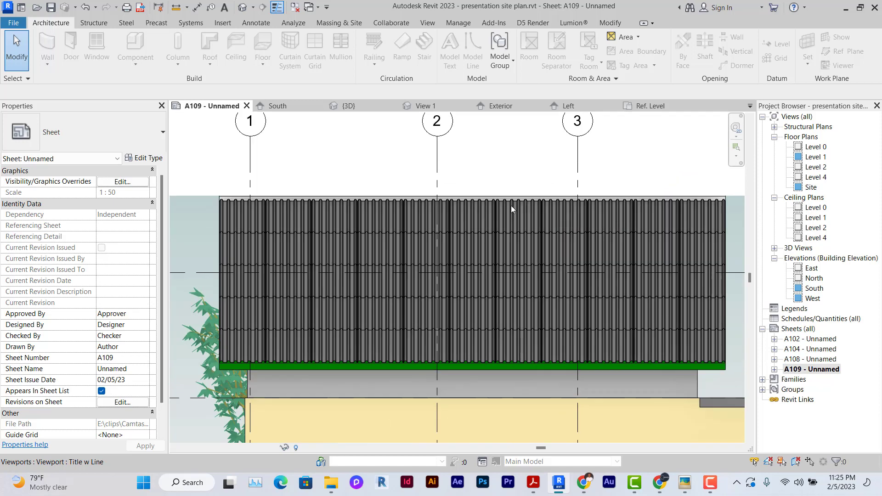